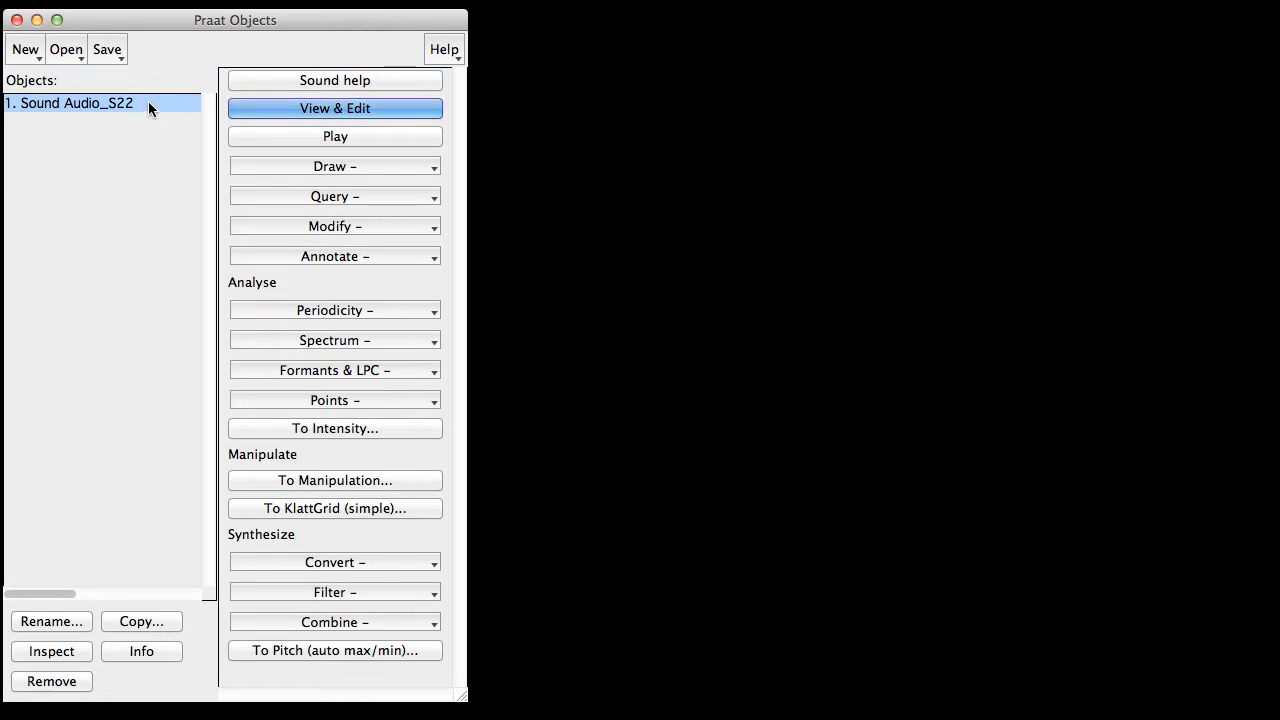
# Open the sound Audio_S22 in its viewing and editing window and place that window fully in view.
pyautogui.click(292, 112)
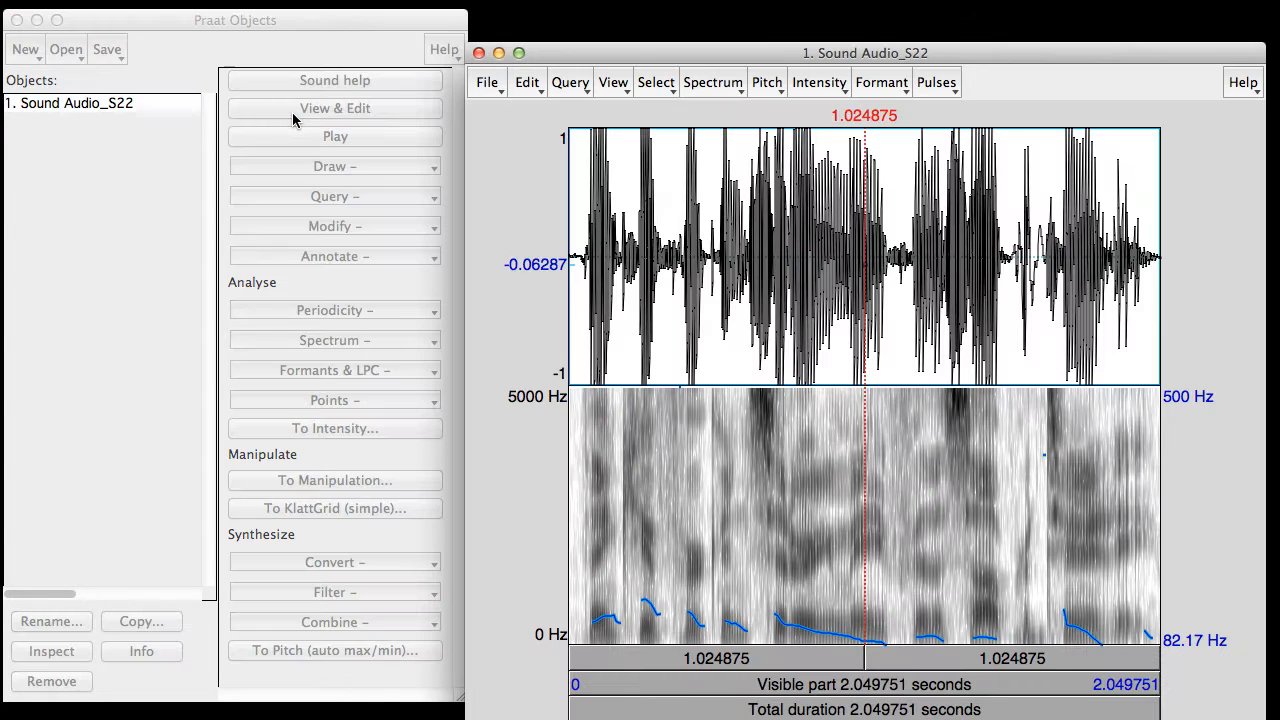
pyautogui.moveTo(628, 62); pyautogui.dragTo(555, 22)
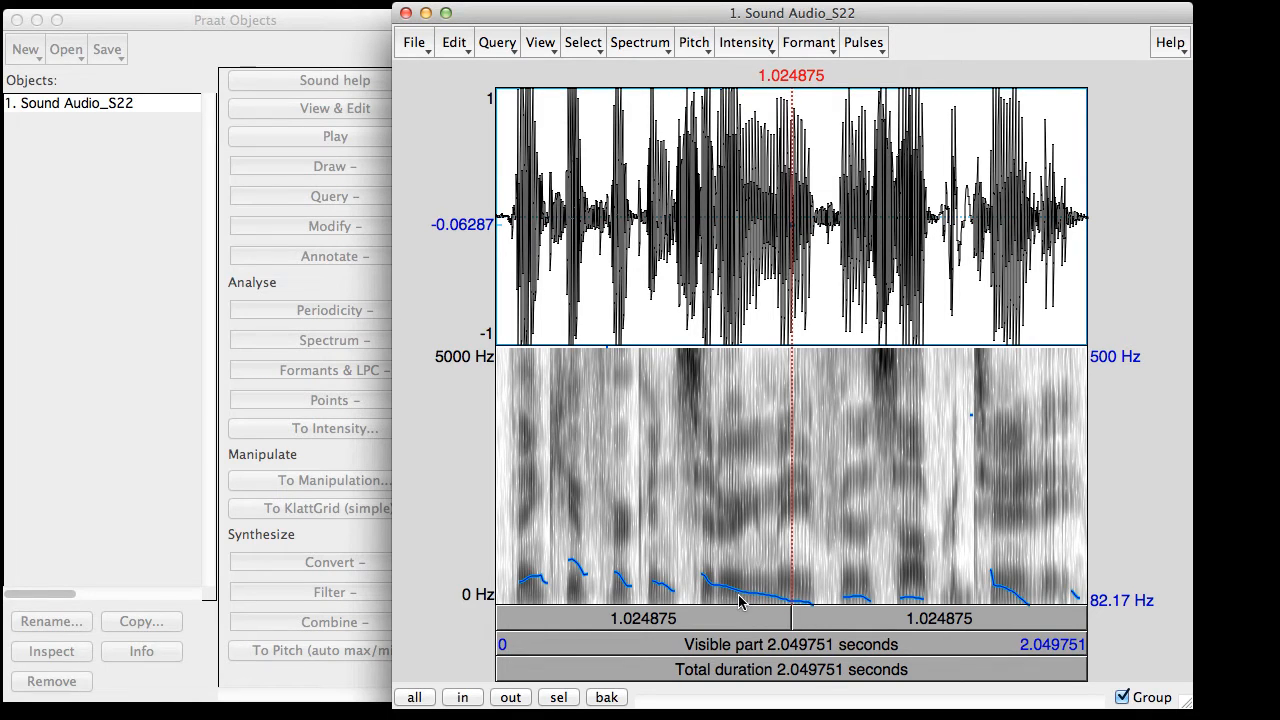
# Read the pitch at several points along the long falling contour in the middle of the sound.
pyautogui.click(724, 585)
pyautogui.click(709, 582)
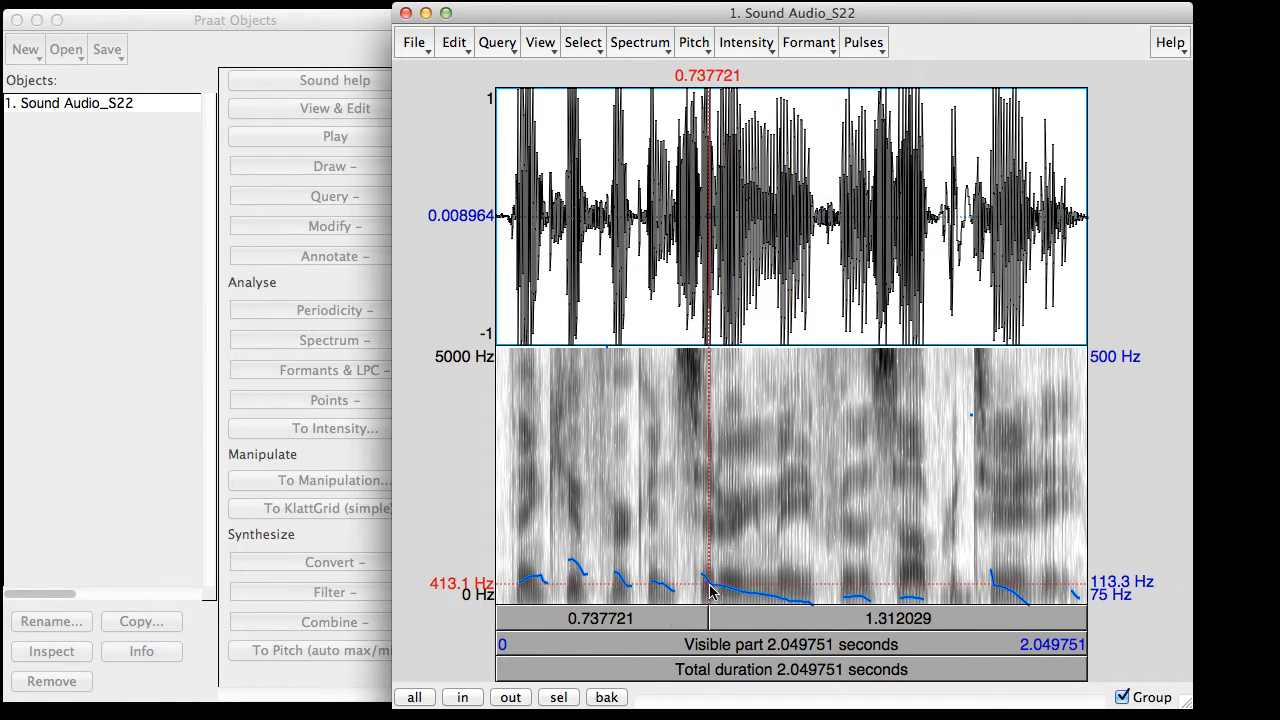
pyautogui.click(727, 585)
pyautogui.click(745, 590)
pyautogui.click(777, 594)
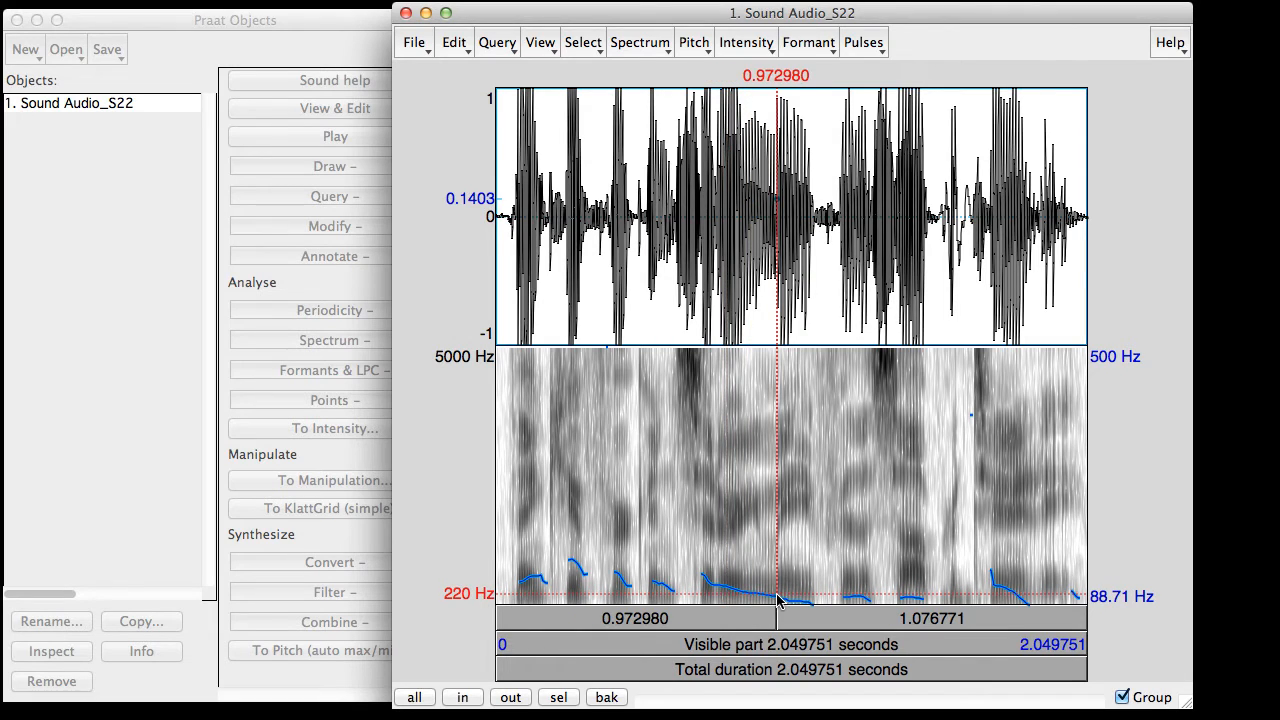
pyautogui.click(736, 592)
pyautogui.click(756, 592)
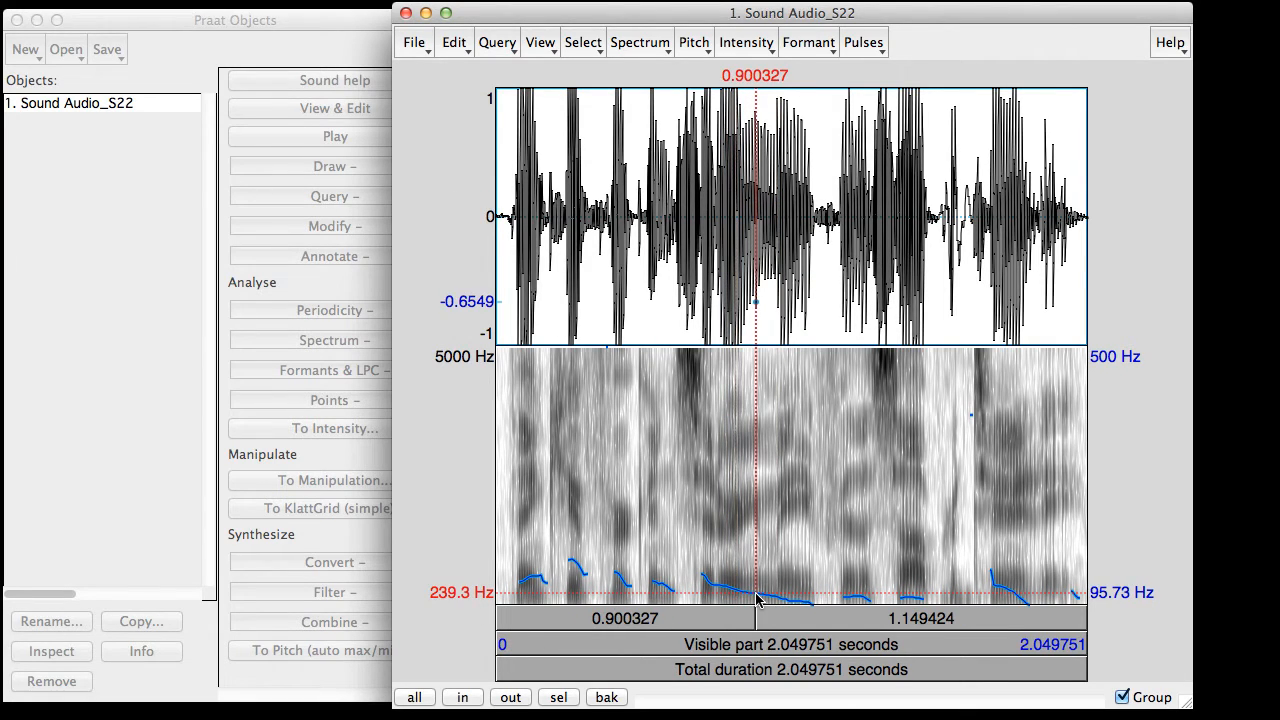
pyautogui.click(768, 596)
pyautogui.click(778, 596)
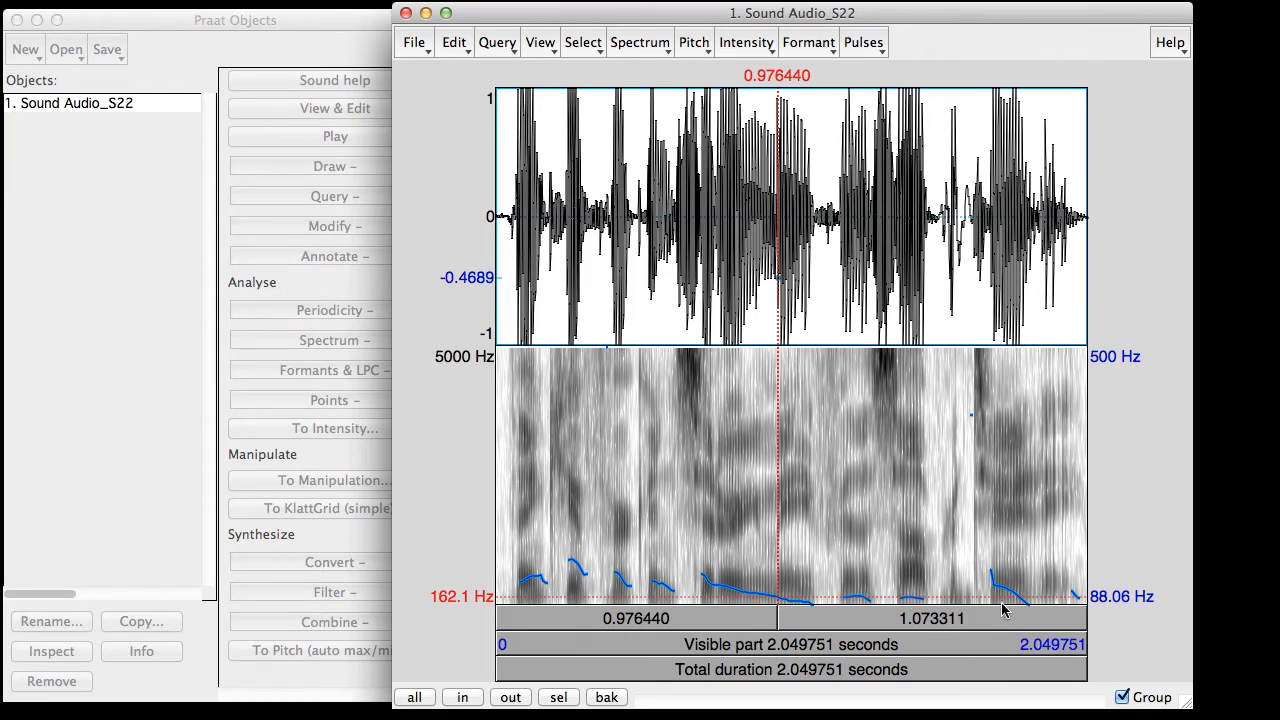
# Read the pitch on the contours near 1.43 s and 1.75 s and play the sound.
pyautogui.click(909, 602)
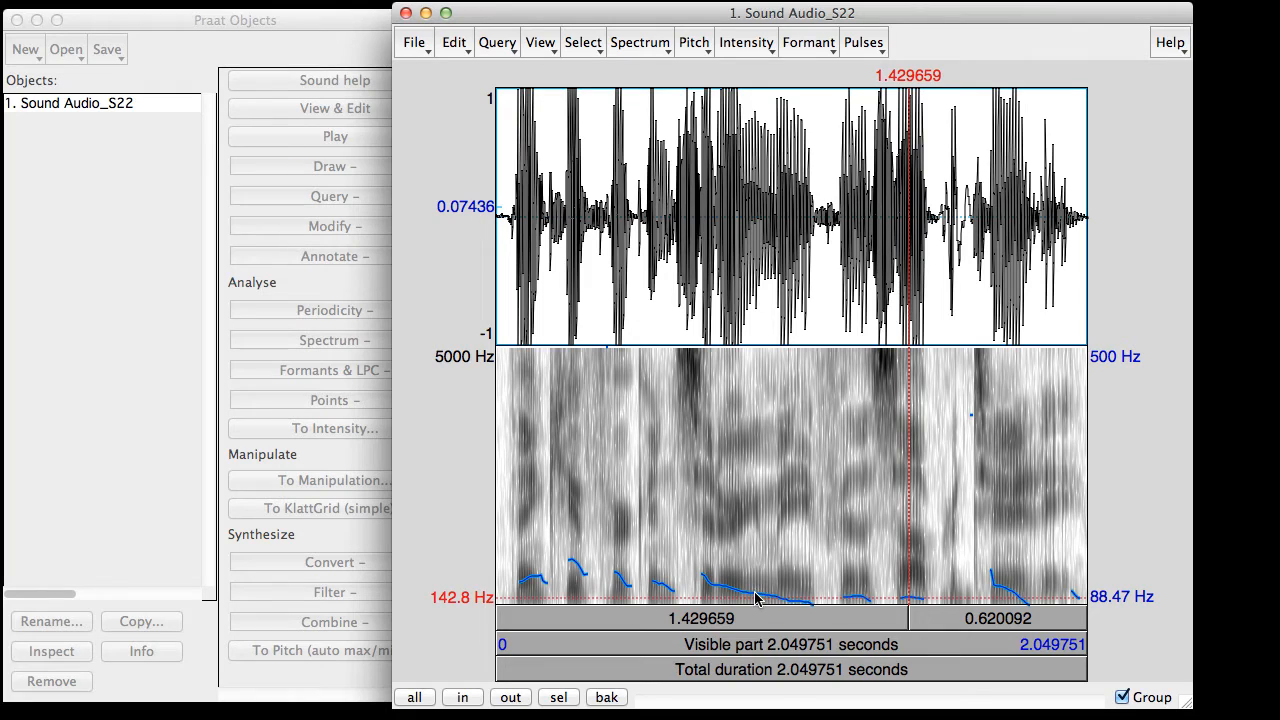
pyautogui.click(1001, 594)
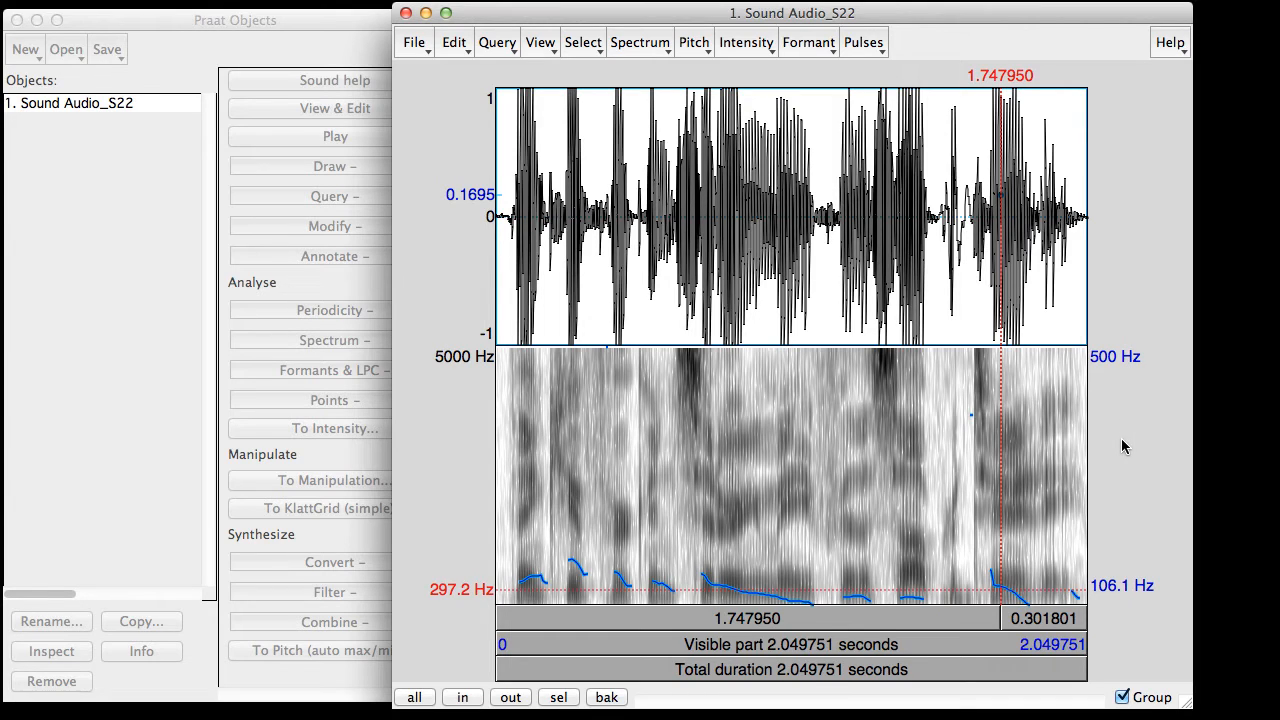
pyautogui.press('Tab')
# Set the pitch view range to 80–200 in the advanced pitch settings and apply it to the display.
pyautogui.click(702, 44)
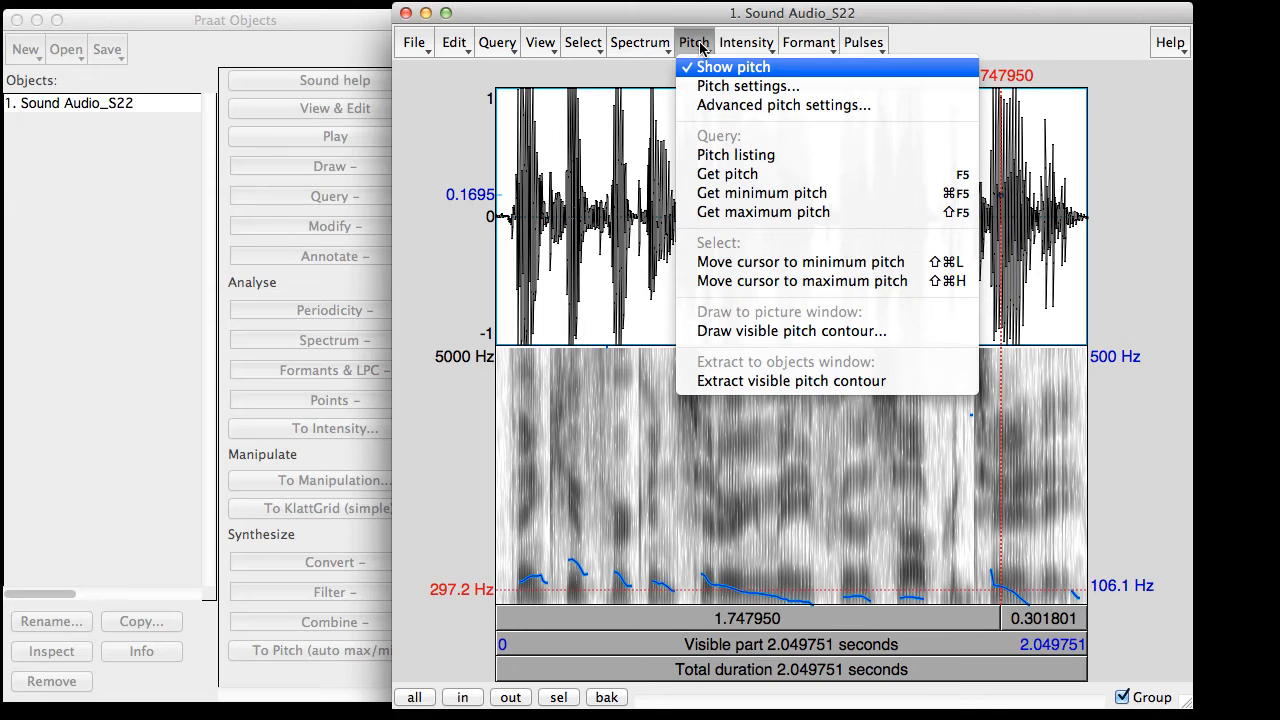
pyautogui.click(777, 105)
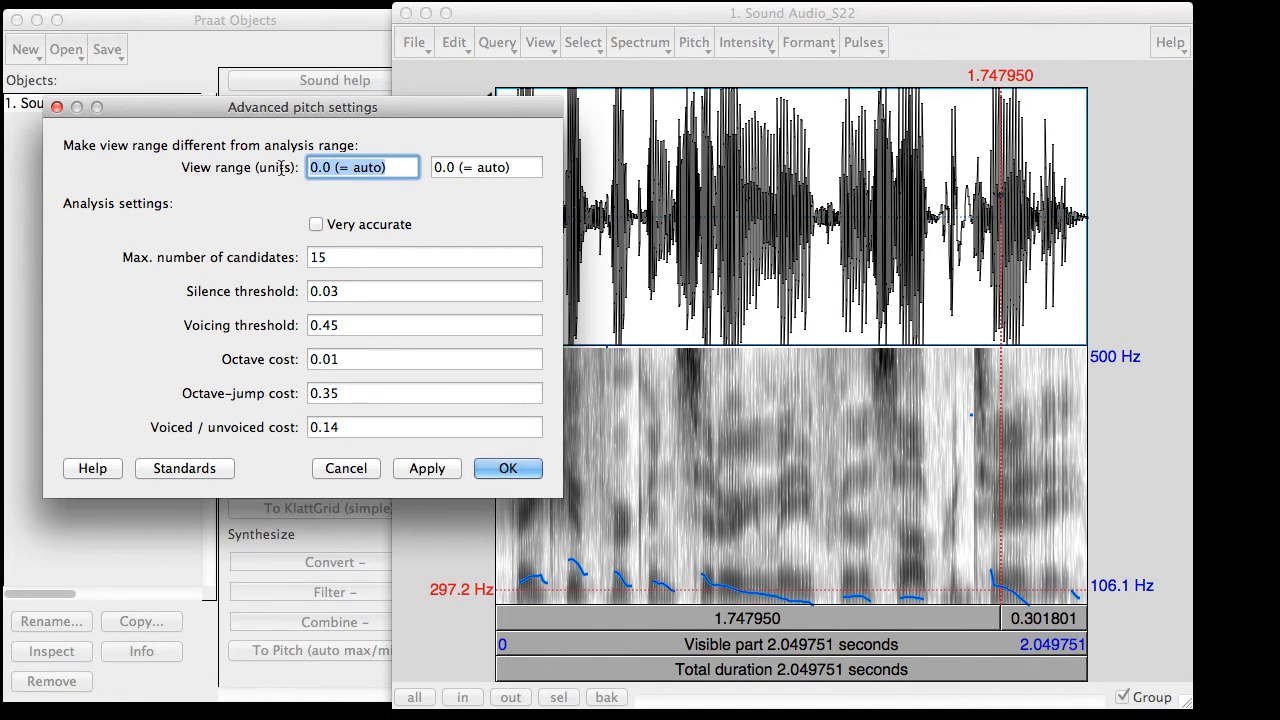
pyautogui.write('80')
pyautogui.click(516, 169)
pyautogui.tripleClick(516, 169)
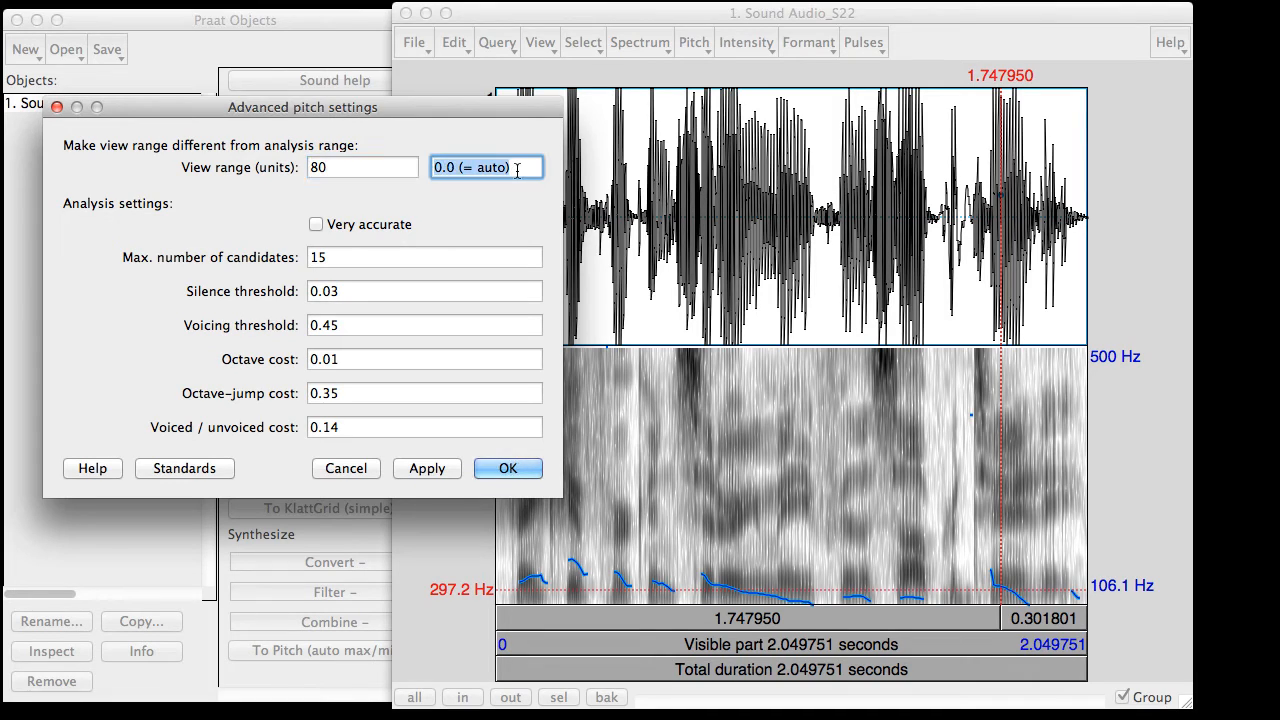
pyautogui.write('200')
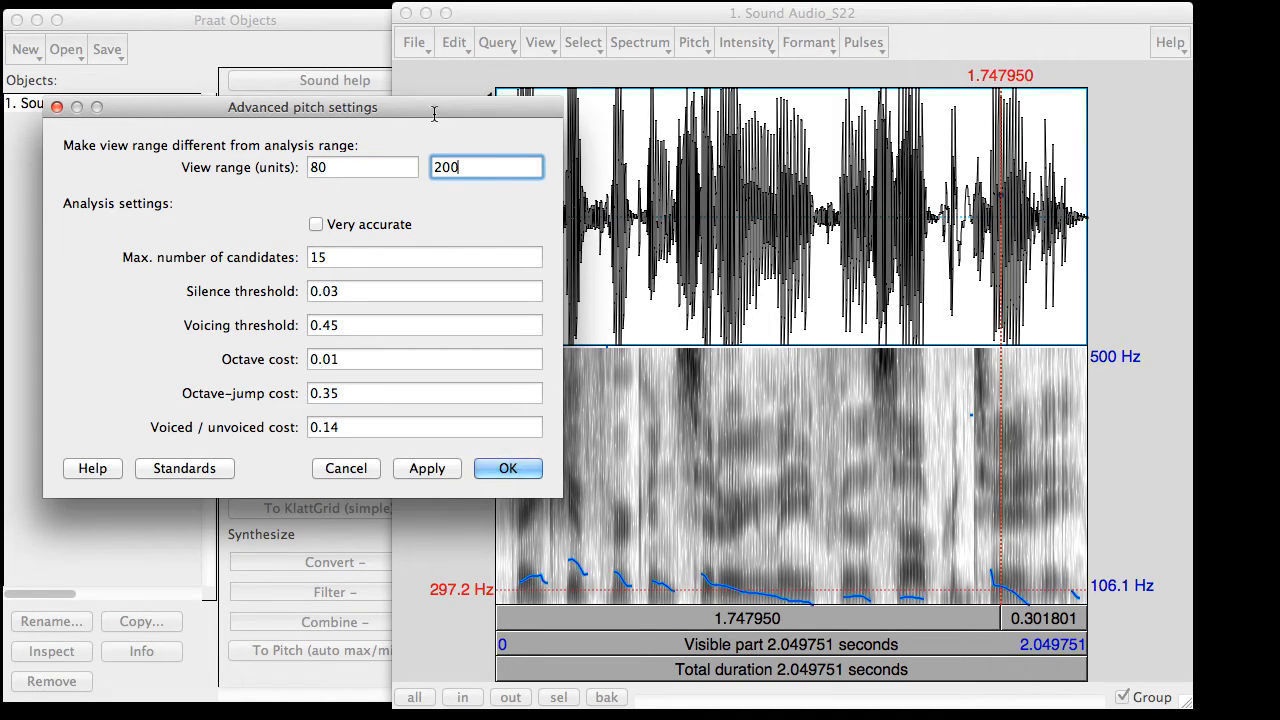
pyautogui.moveTo(434, 107); pyautogui.dragTo(426, 59)
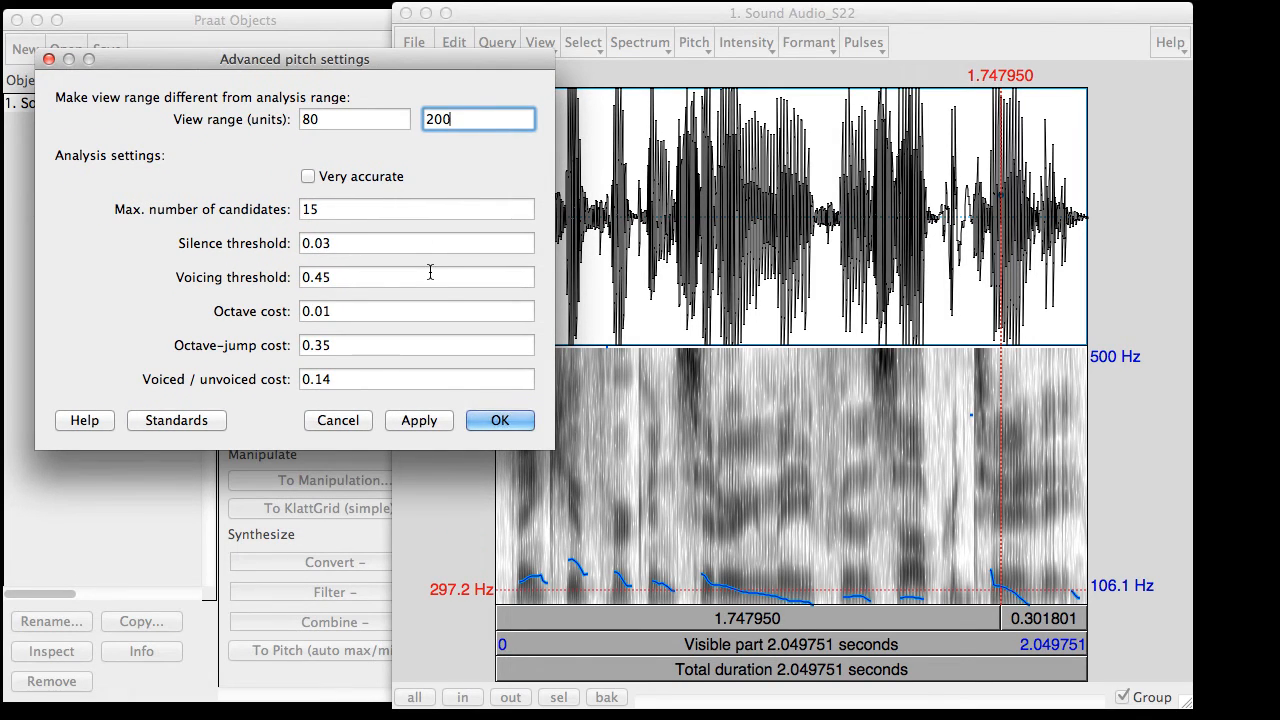
pyautogui.click(427, 420)
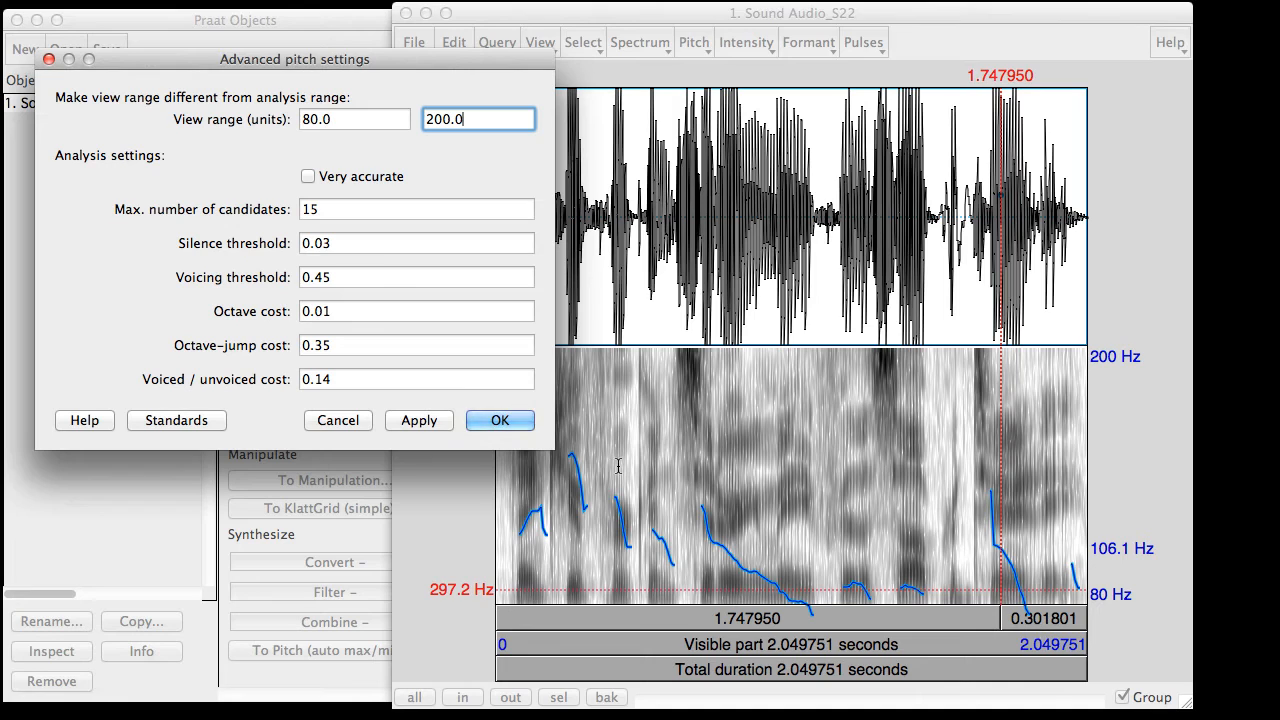
# Lower the minimum of the pitch view range to 60 and accept the advanced pitch settings.
pyautogui.click(357, 119)
pyautogui.doubleClick(357, 119)
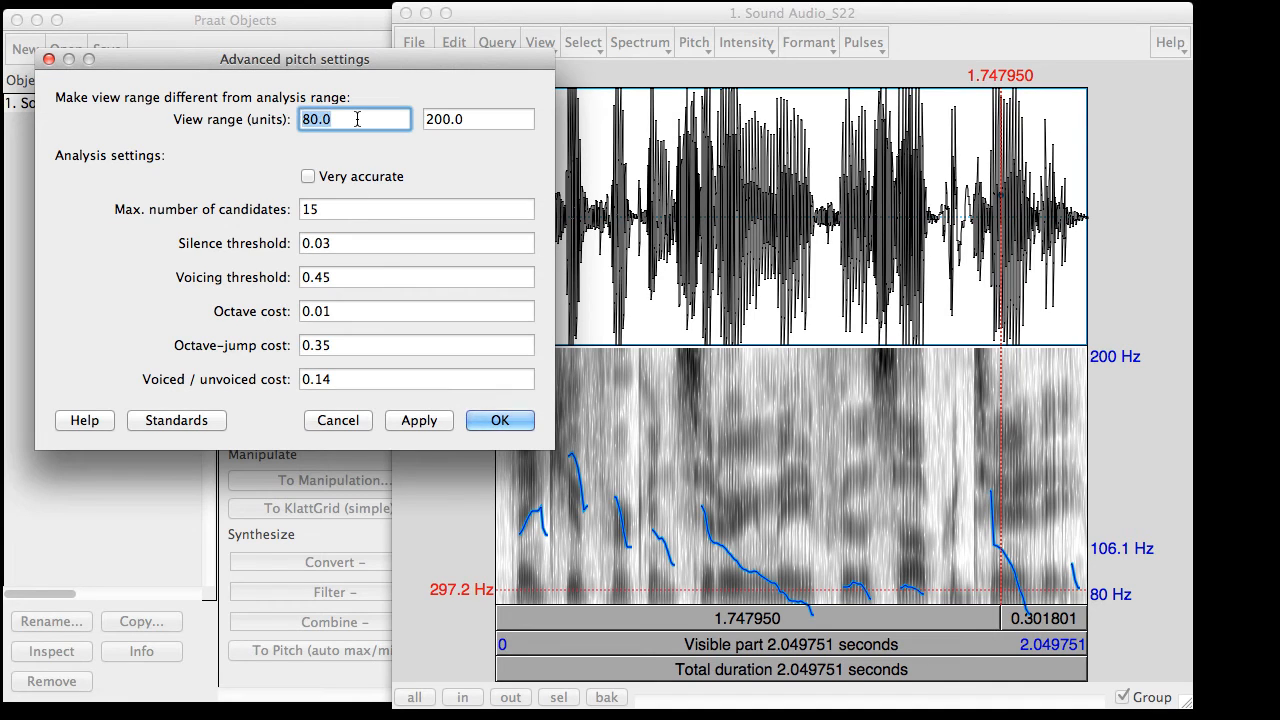
pyautogui.write('60')
pyautogui.click(499, 418)
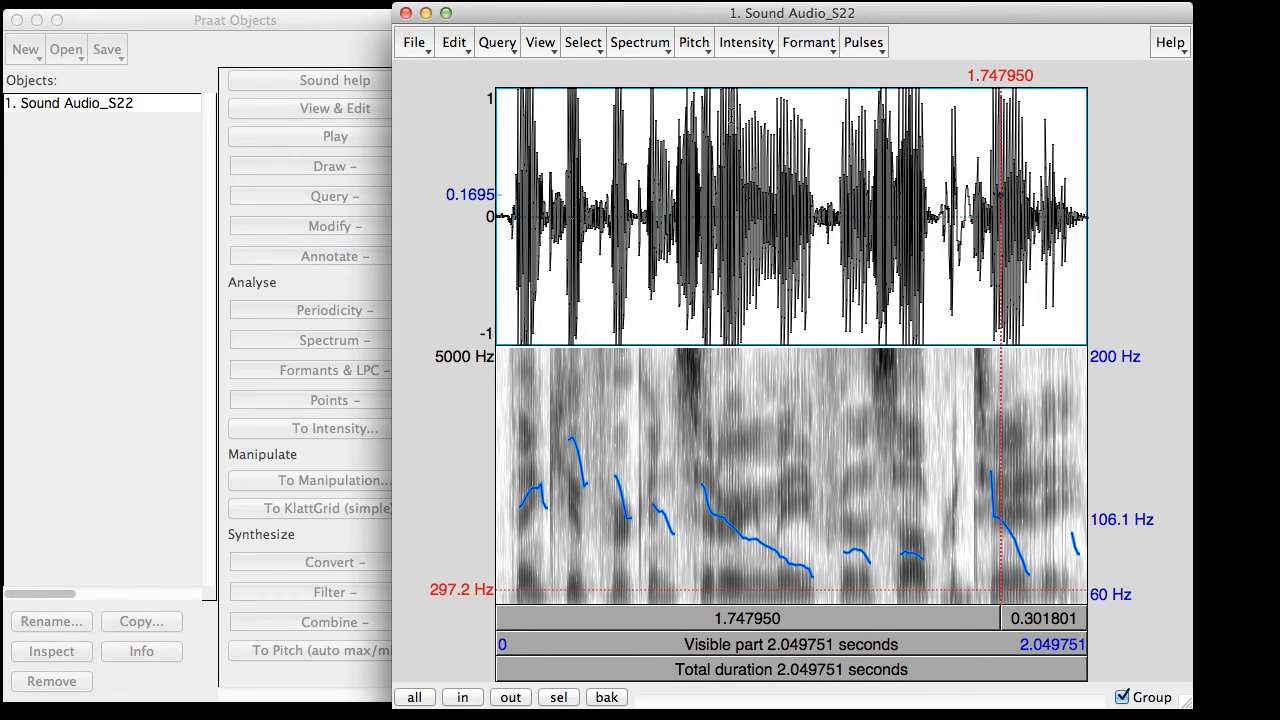
# Set the pitch drawing method to speckles in the pitch settings.
pyautogui.click(690, 40)
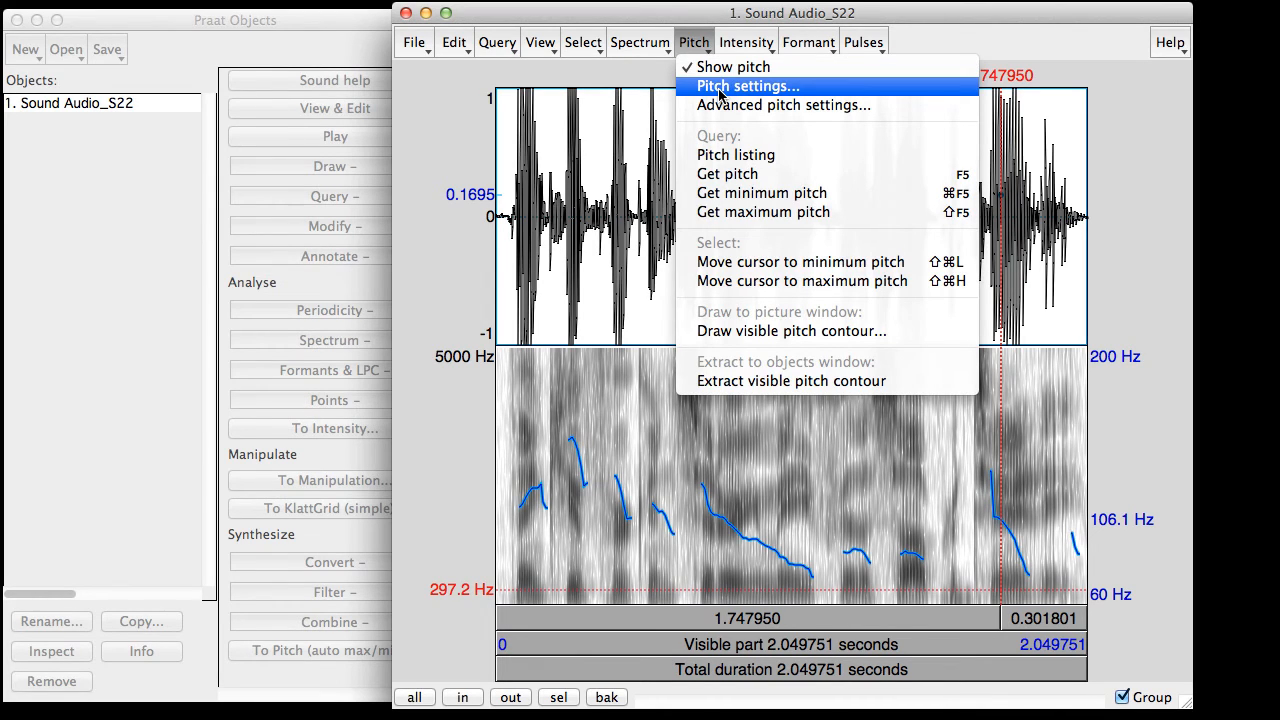
pyautogui.click(720, 90)
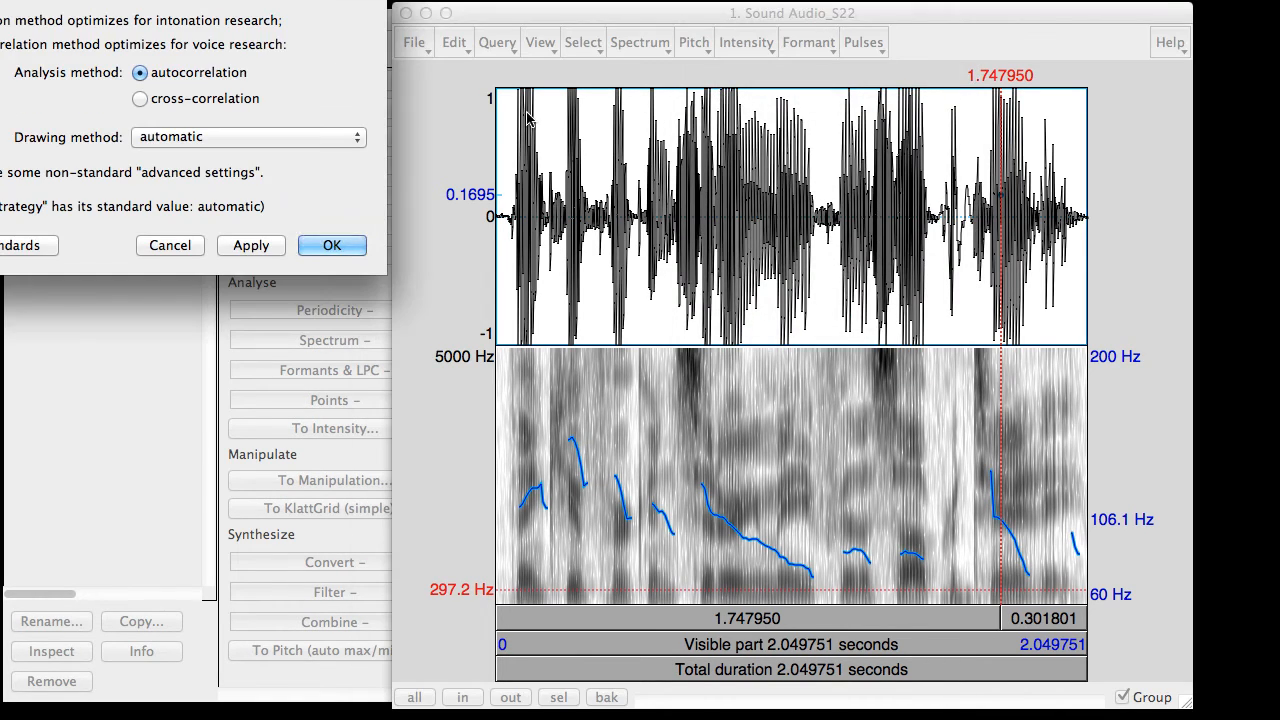
pyautogui.moveTo(264, 2); pyautogui.dragTo(580, 167)
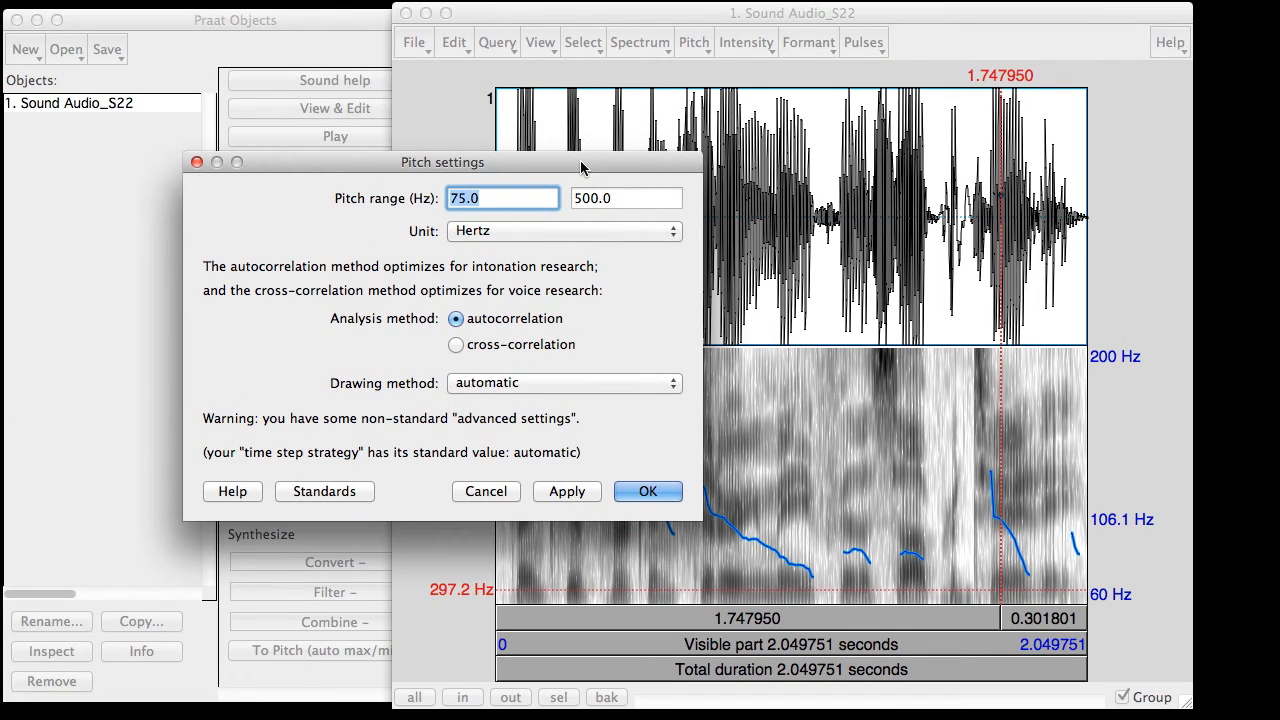
pyautogui.click(496, 387)
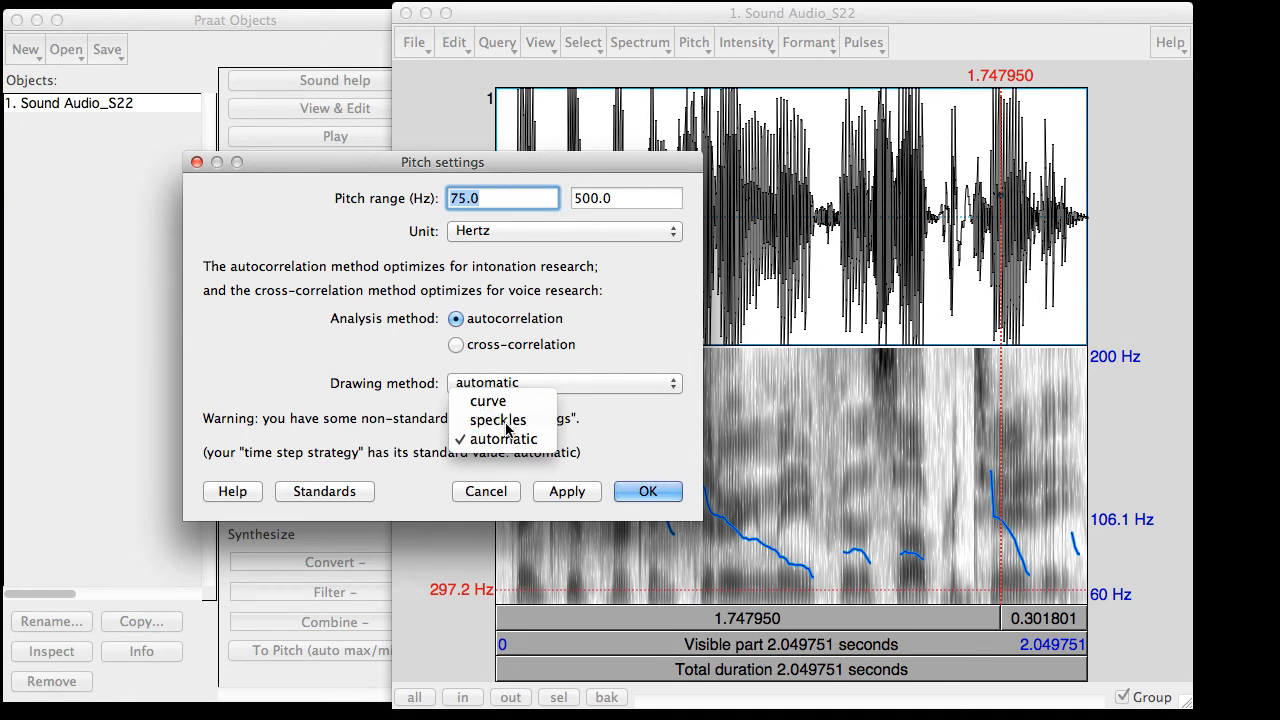
pyautogui.click(498, 420)
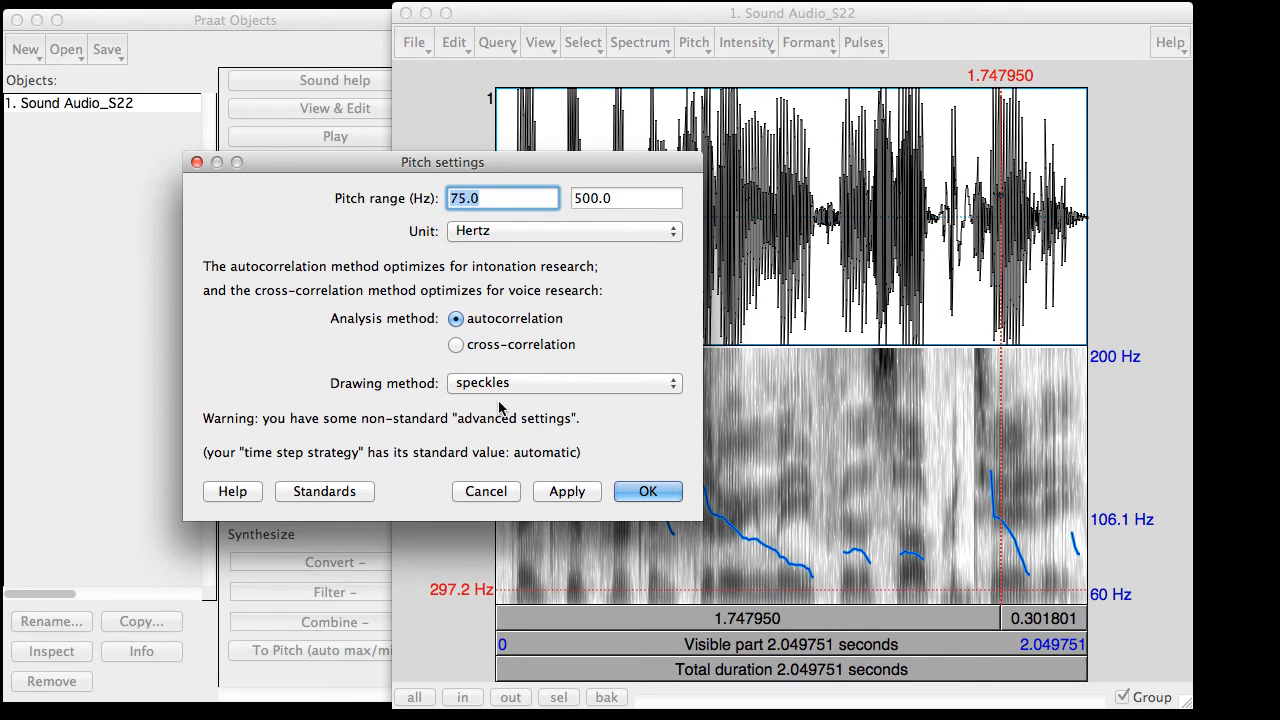
pyautogui.click(643, 492)
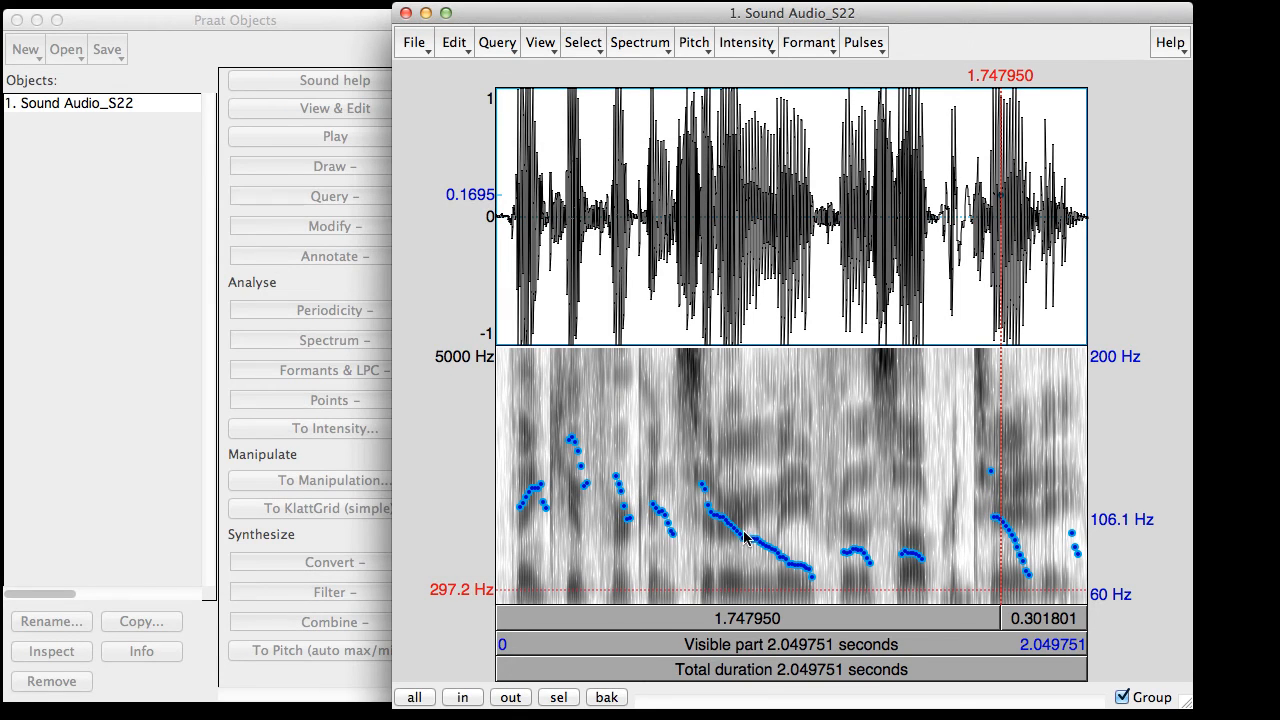
# Zoom in on the stretch from about 0.67 s to 1.04 s and examine the individual pitch points of its contour.
pyautogui.moveTo(690, 446); pyautogui.dragTo(795, 480)
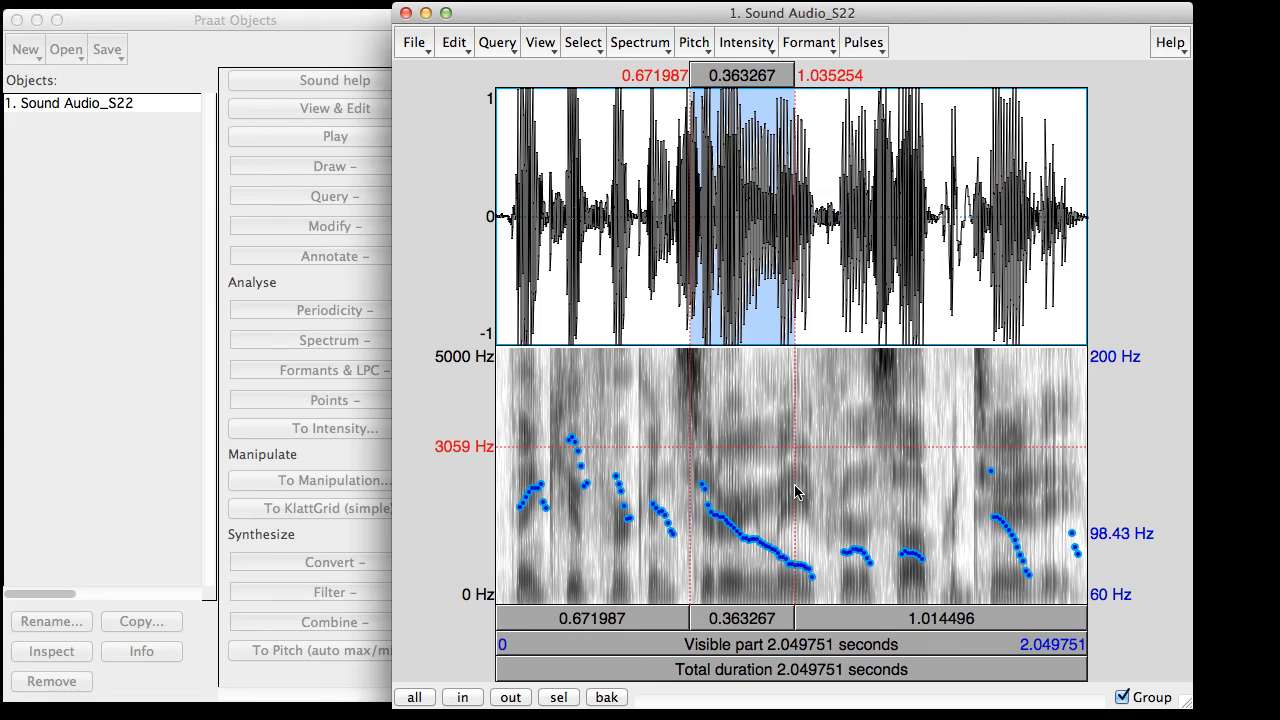
pyautogui.press('super+n')
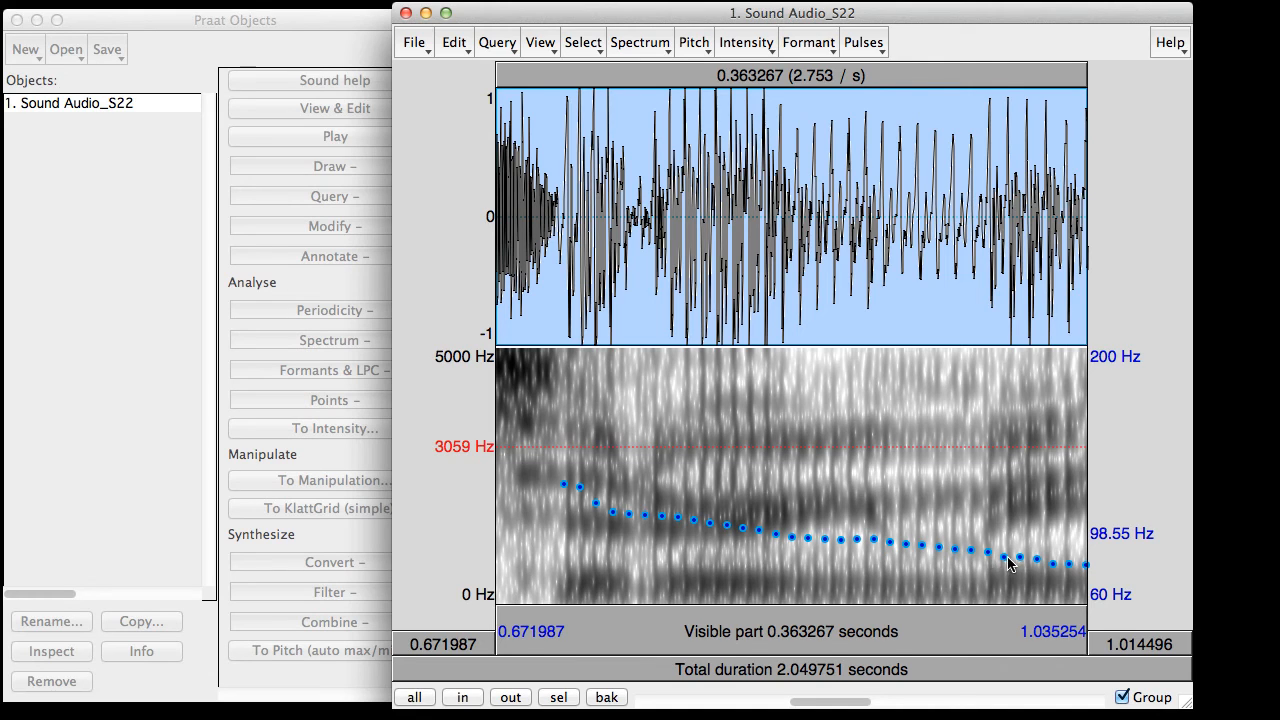
pyautogui.moveTo(1011, 566); pyautogui.dragTo(1020, 567)
pyautogui.click(863, 539)
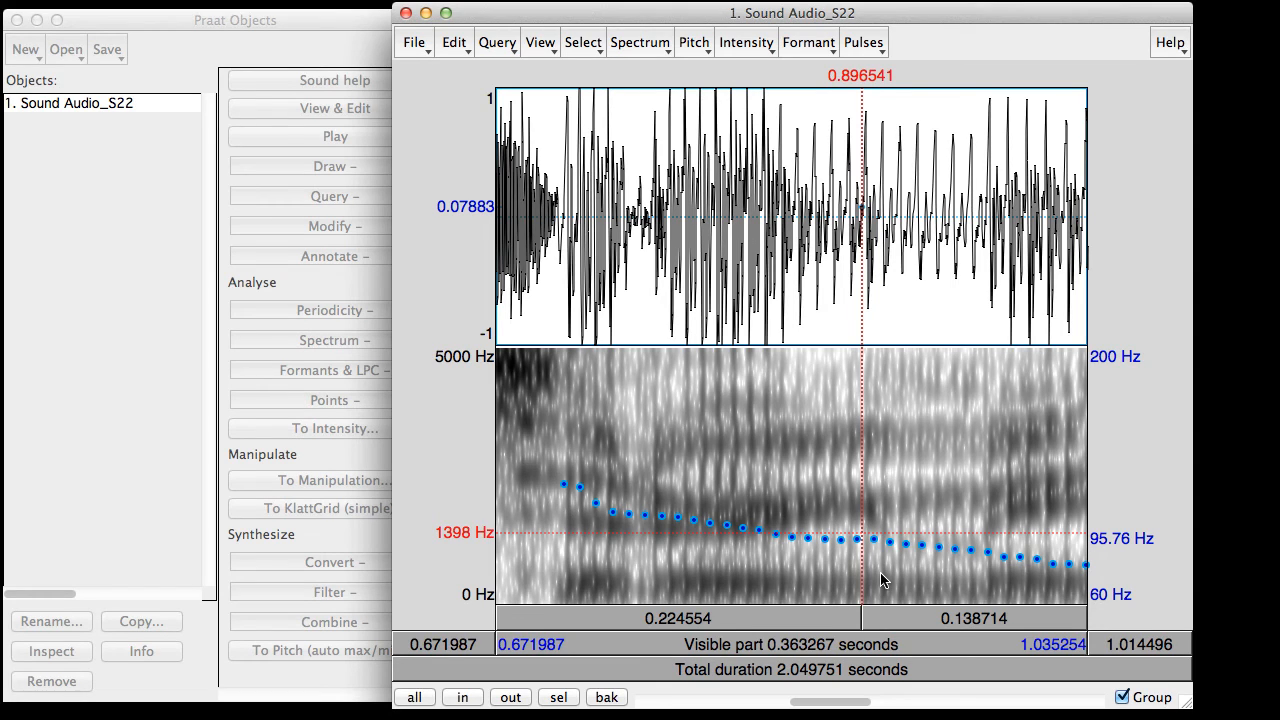
pyautogui.moveTo(658, 488); pyautogui.dragTo(775, 512)
pyautogui.click(799, 500)
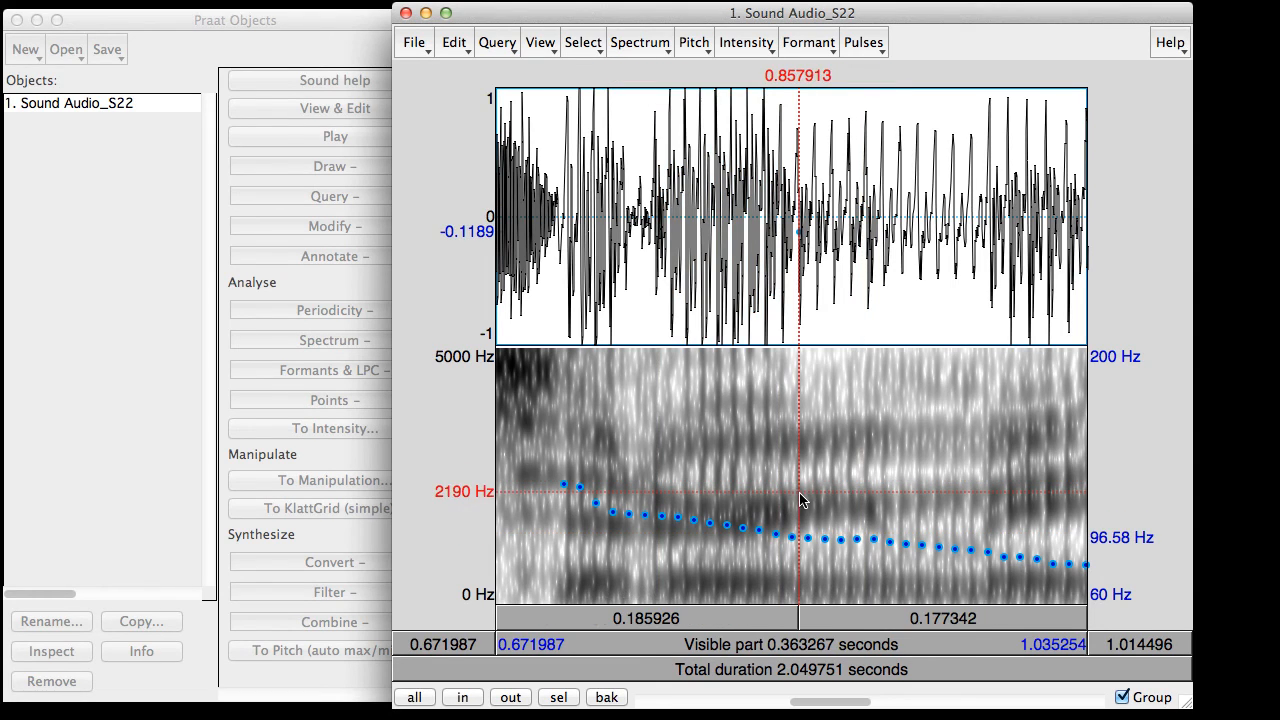
pyautogui.click(697, 527)
pyautogui.click(711, 527)
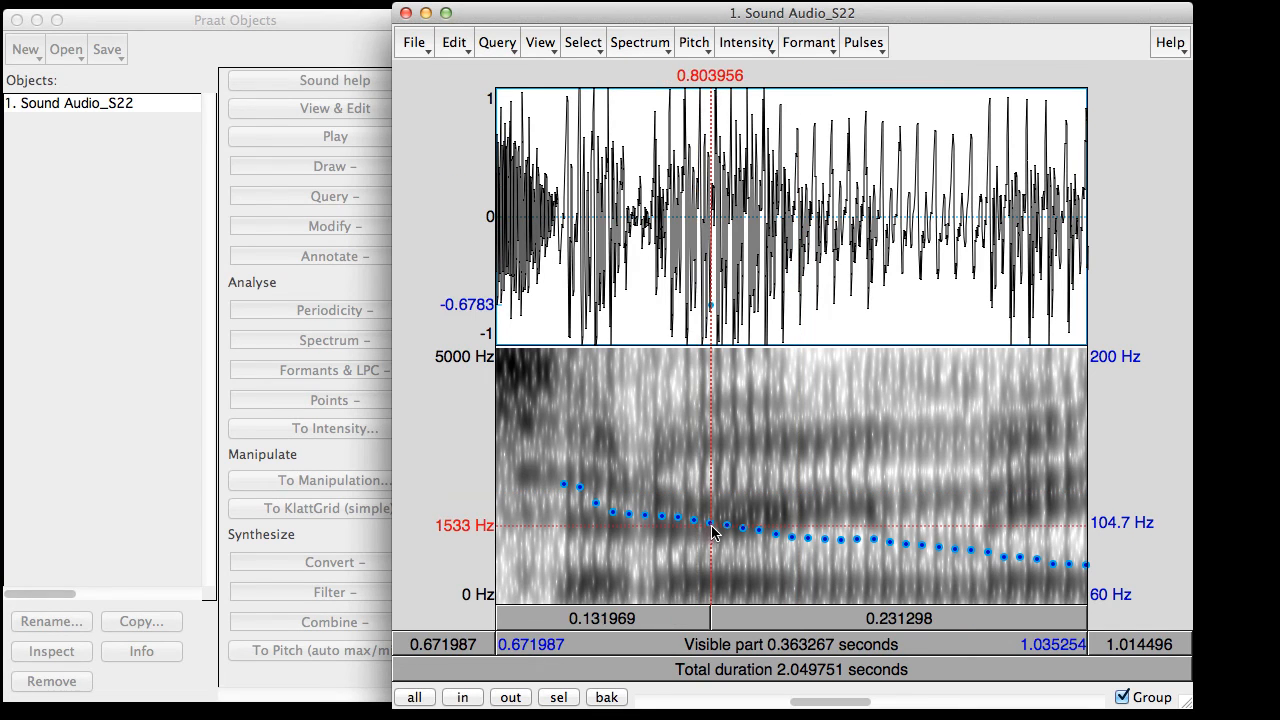
pyautogui.click(729, 528)
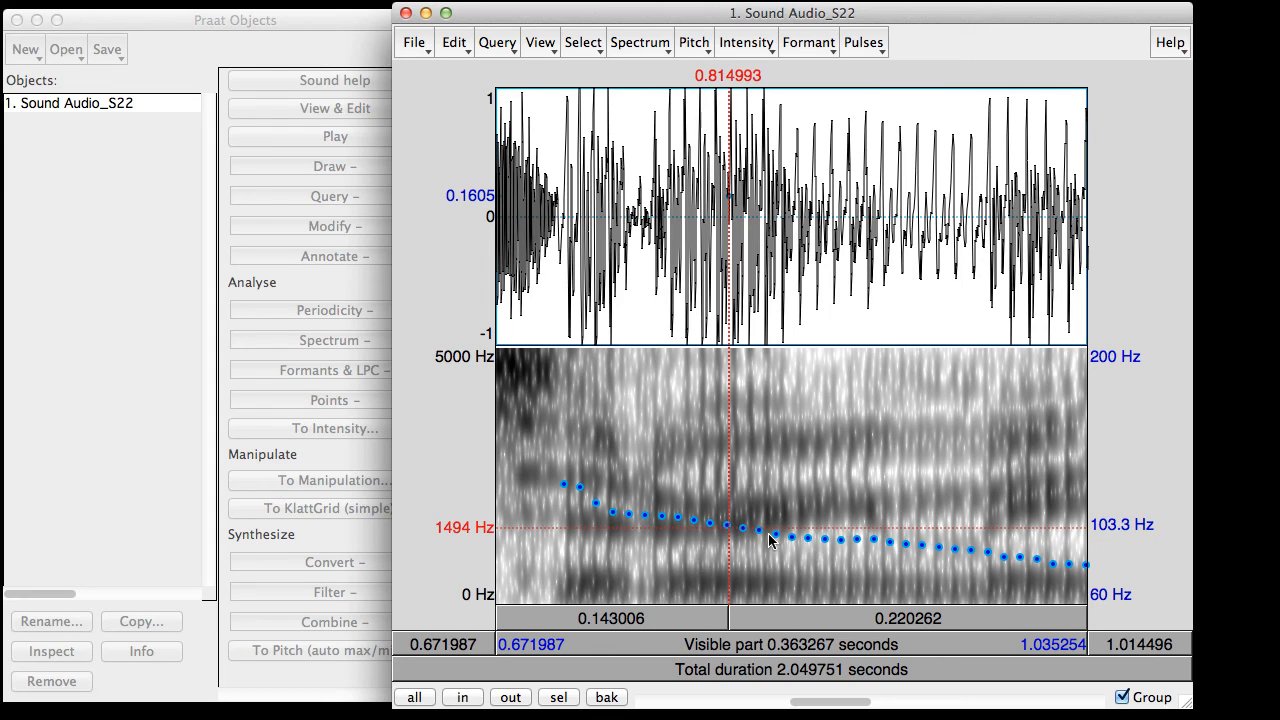
# Show the whole sound again and read the pitch on the short contour near 1.45 s.
pyautogui.press('super+a')
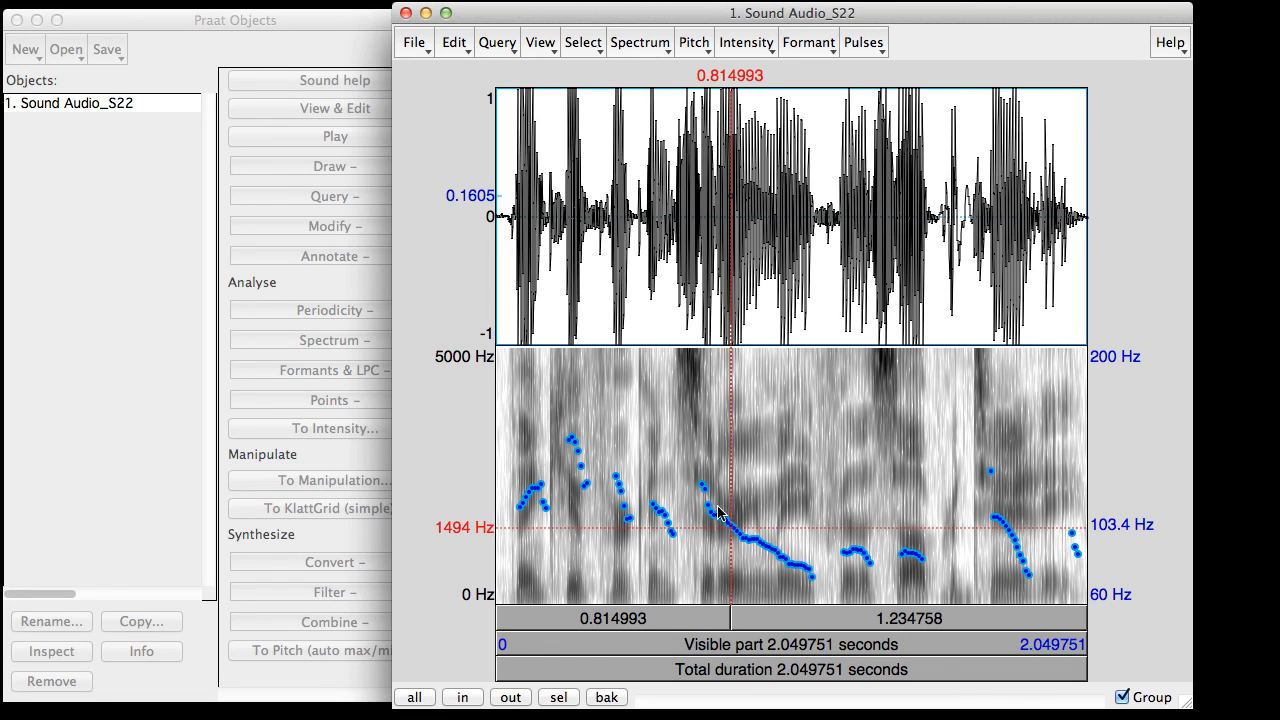
pyautogui.click(914, 556)
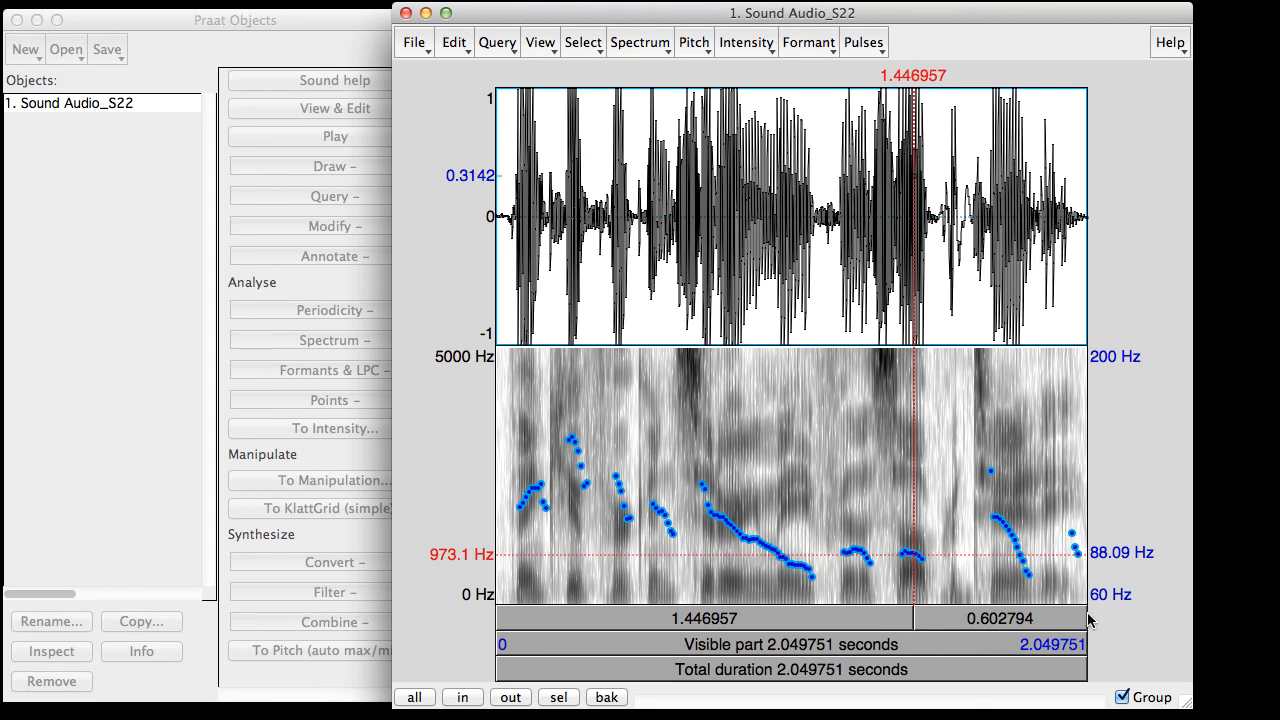
pyautogui.click(702, 44)
pyautogui.click(740, 105)
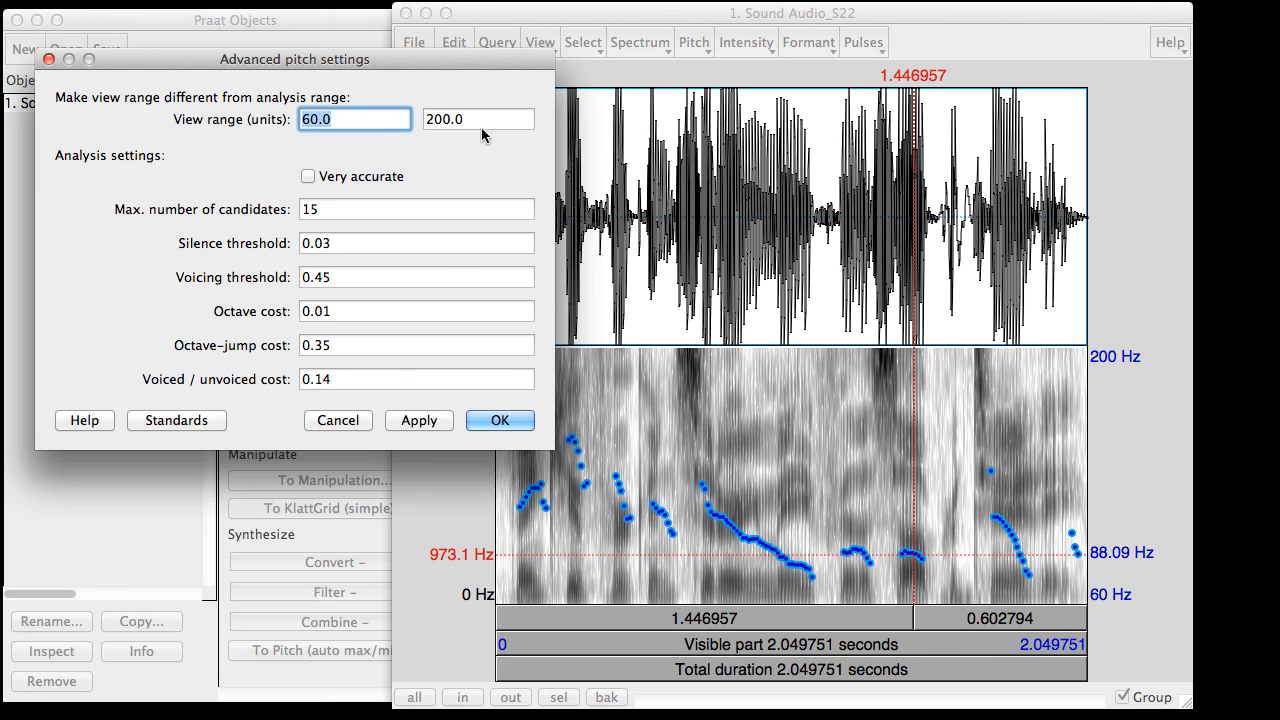
pyautogui.click(340, 422)
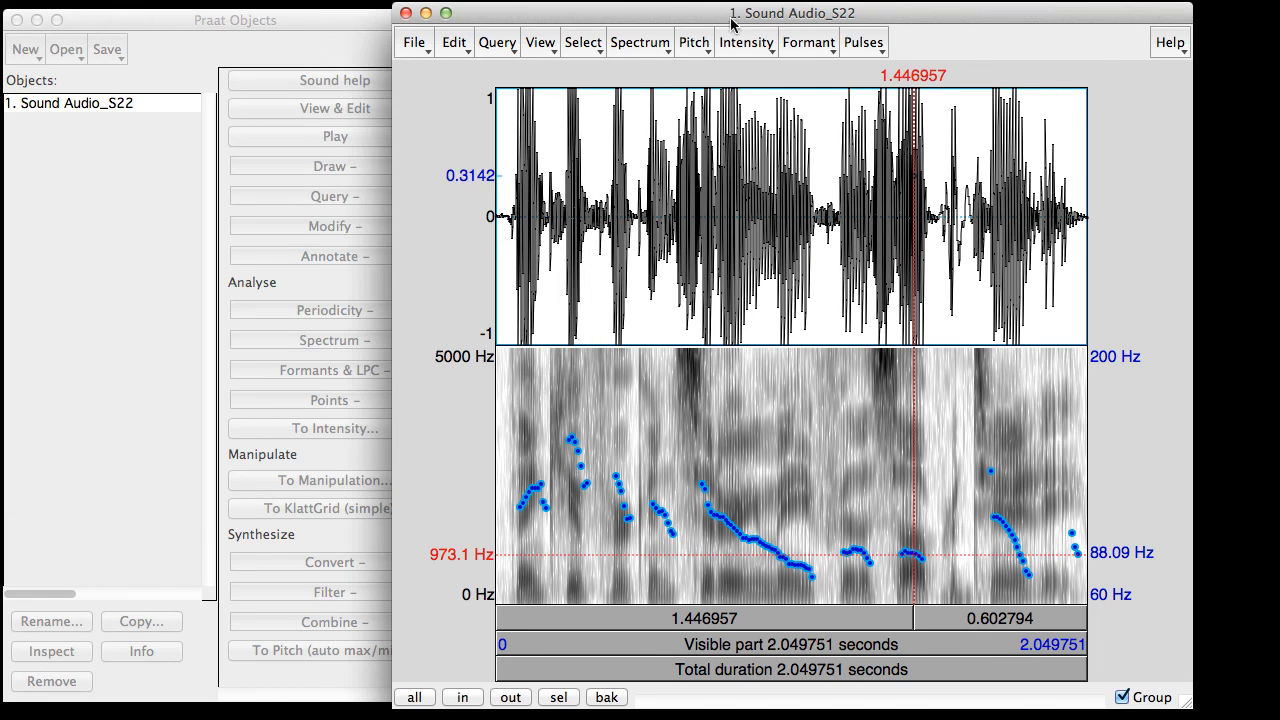
# Set the pitch drawing method to curve in the pitch settings.
pyautogui.click(697, 42)
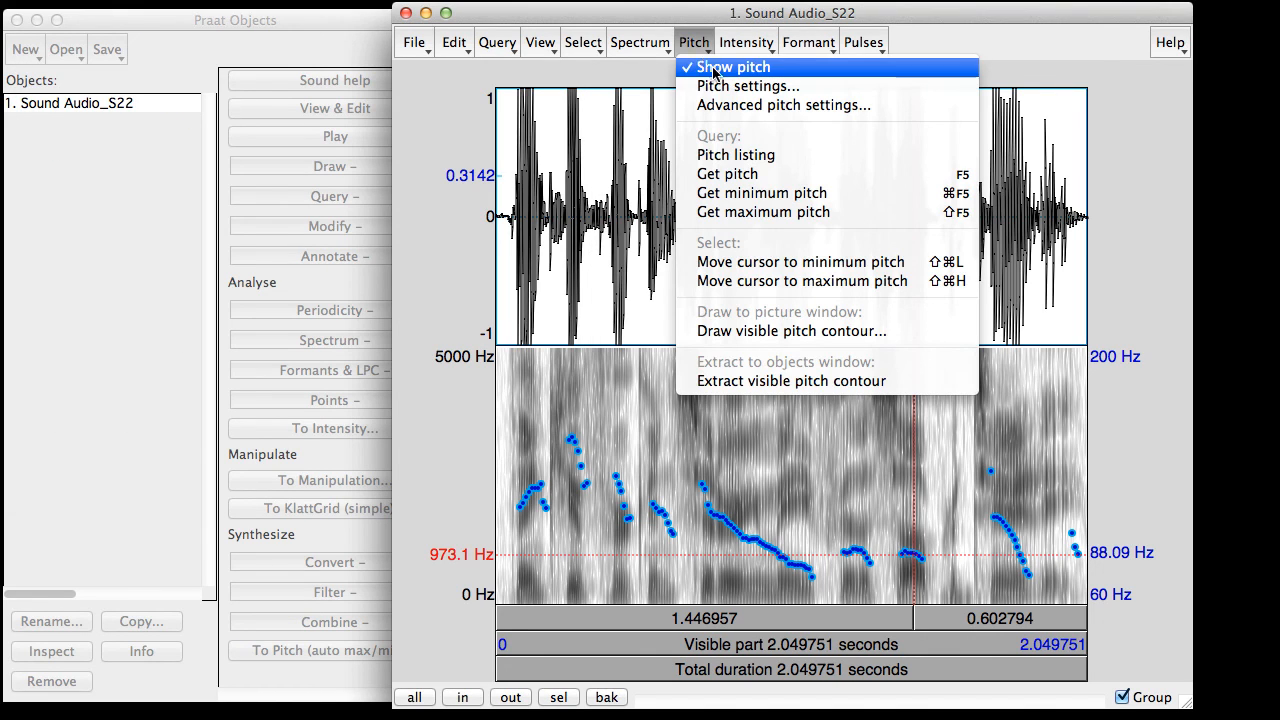
pyautogui.click(712, 86)
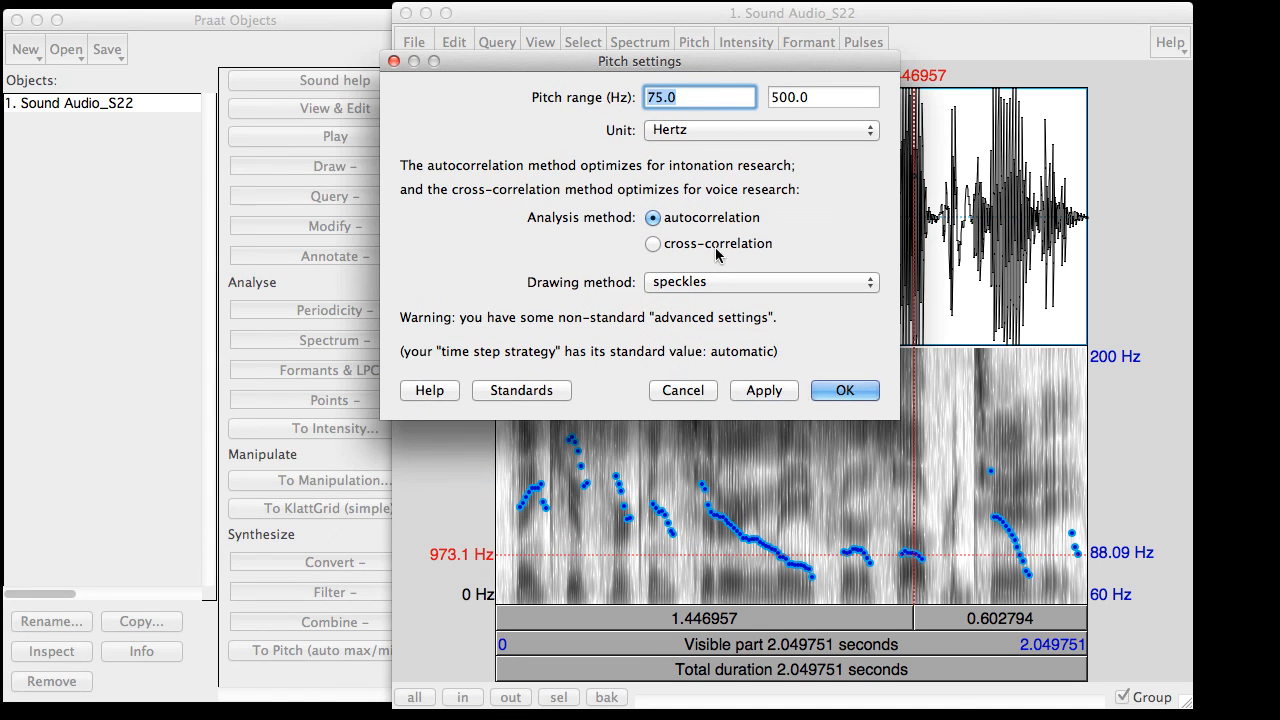
pyautogui.click(714, 284)
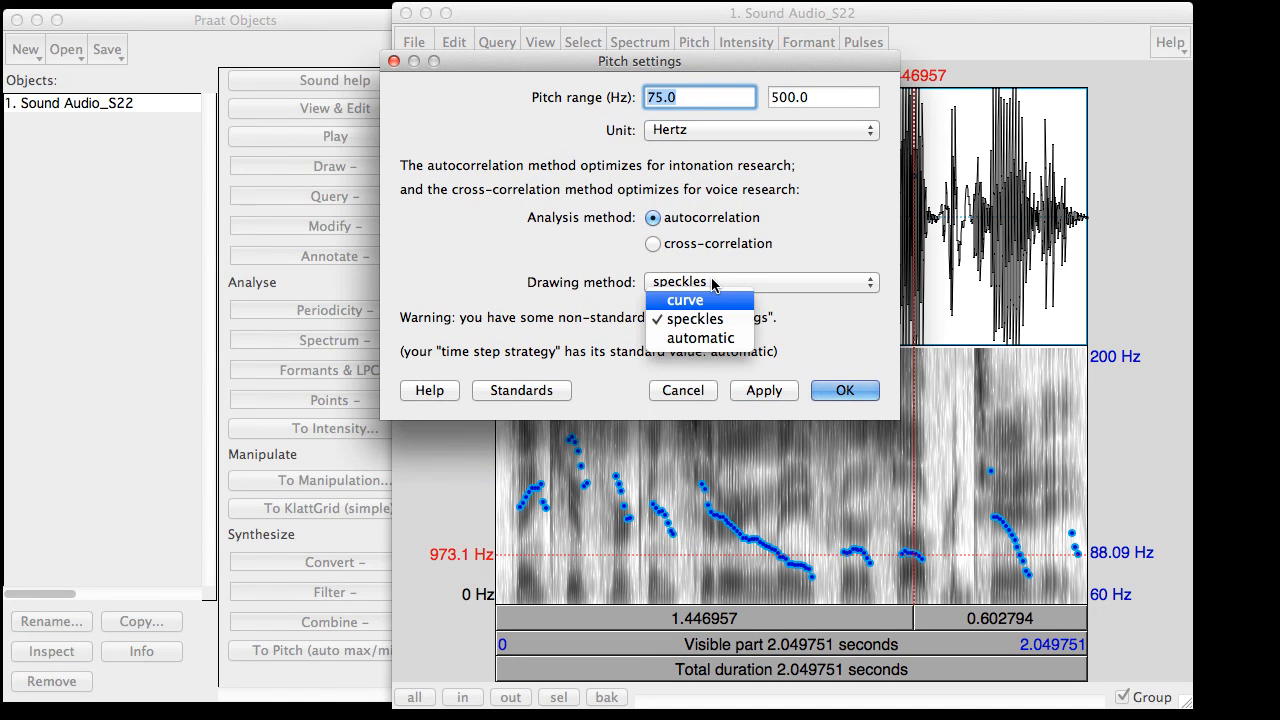
pyautogui.click(713, 283)
pyautogui.click(713, 284)
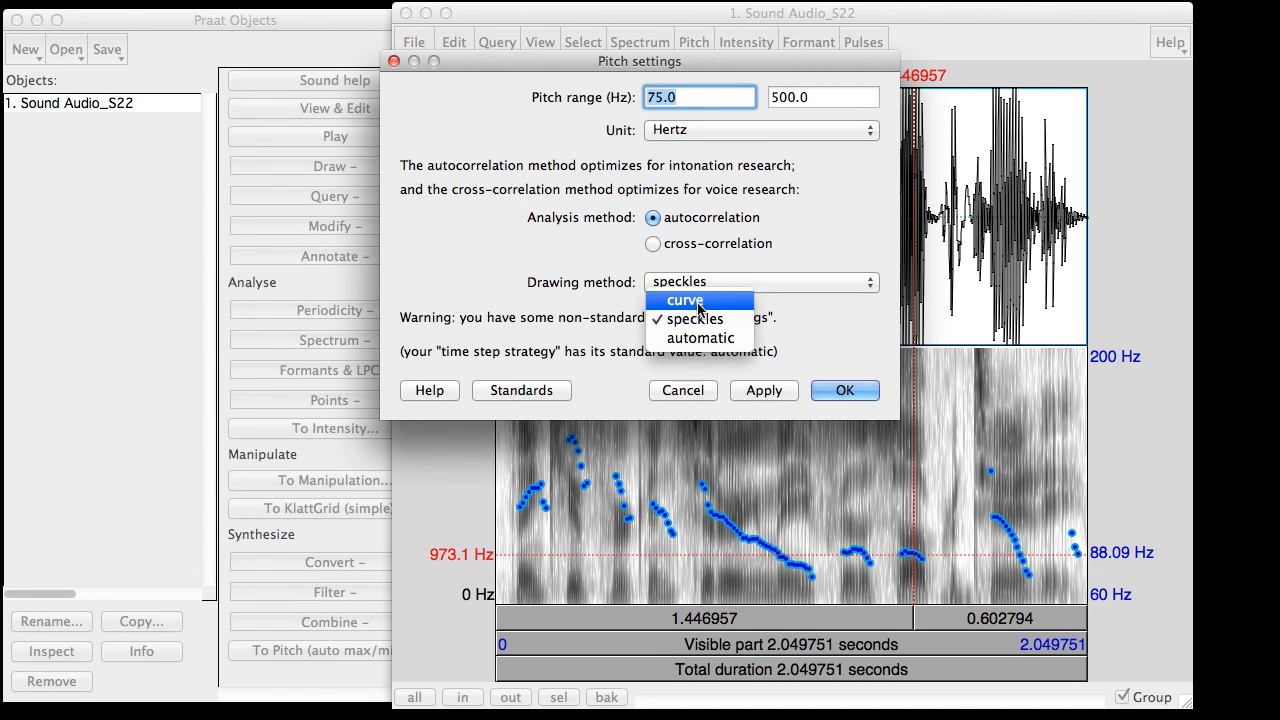
pyautogui.click(699, 302)
pyautogui.click(845, 391)
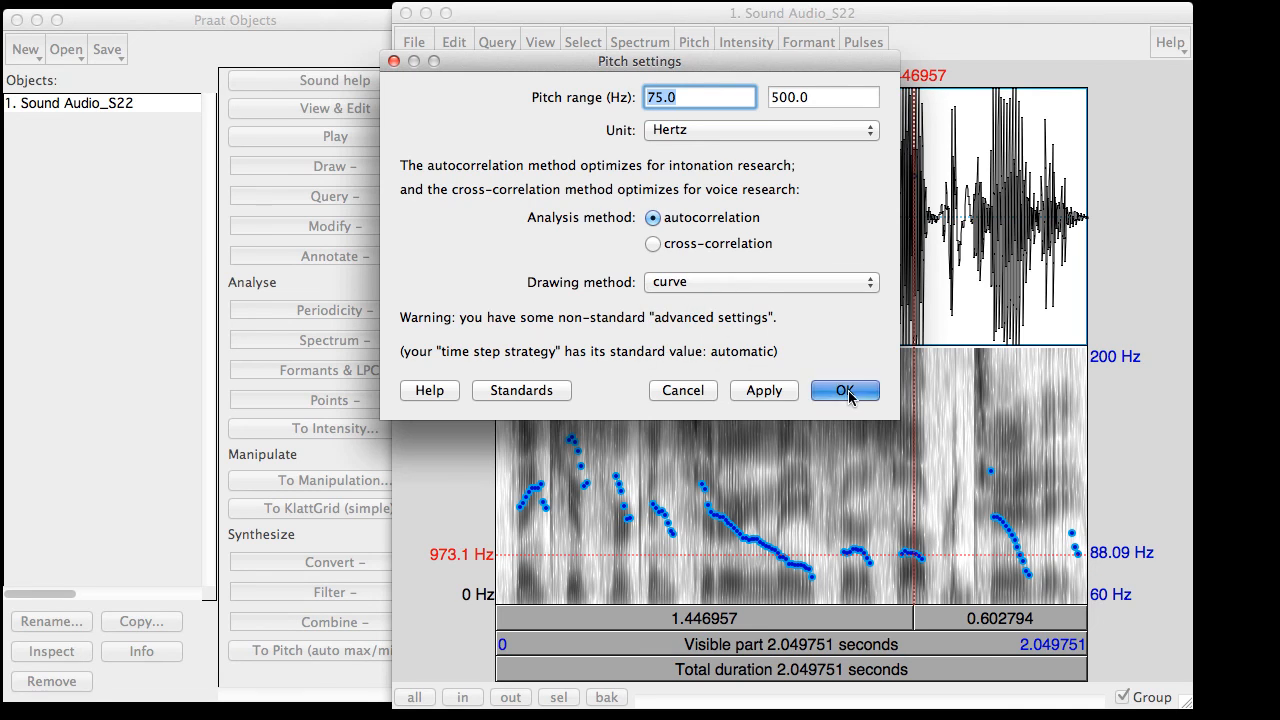